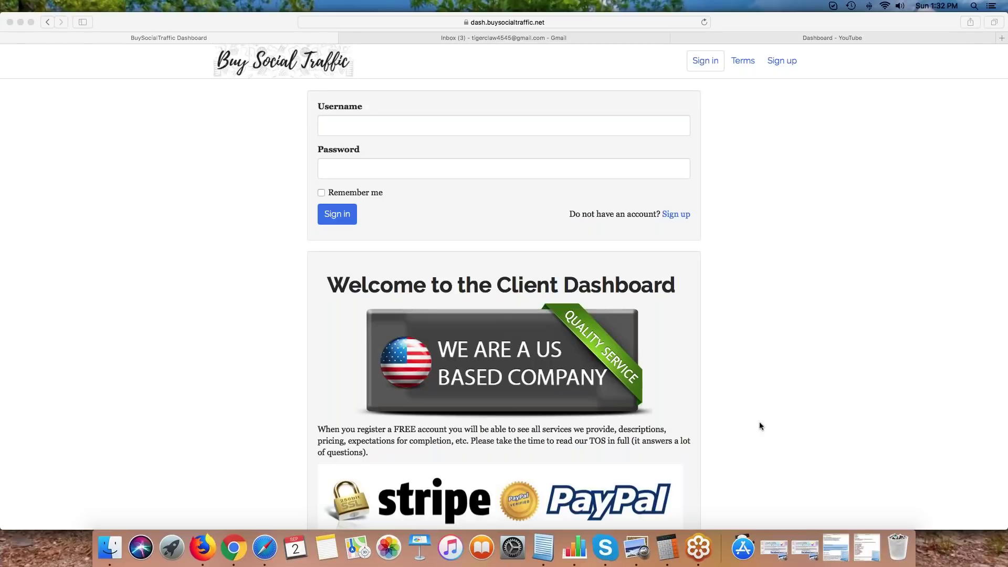
Fill the sign-in username and password from the saved Safari autofill entry
click(328, 126)
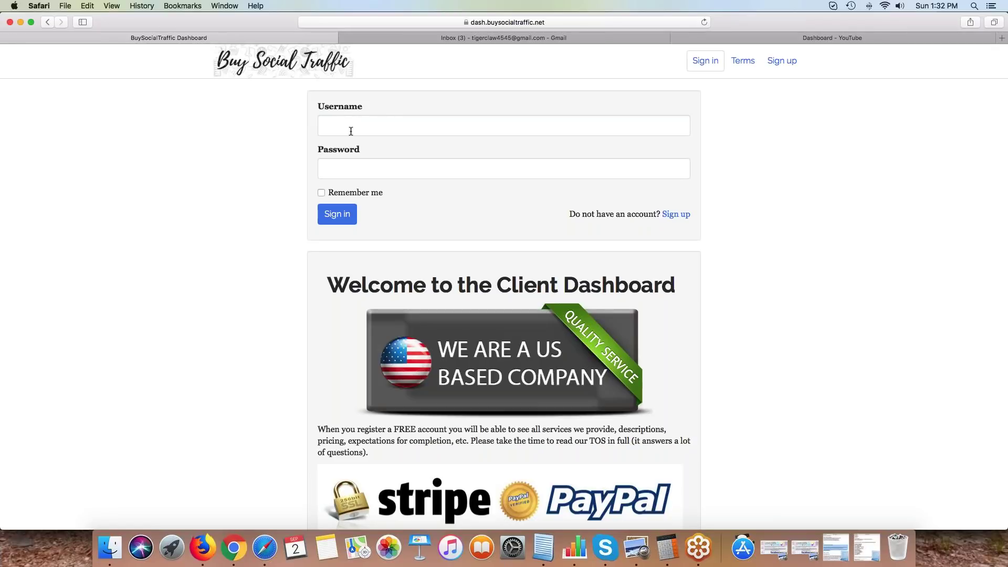
click(674, 215)
click(342, 127)
click(349, 144)
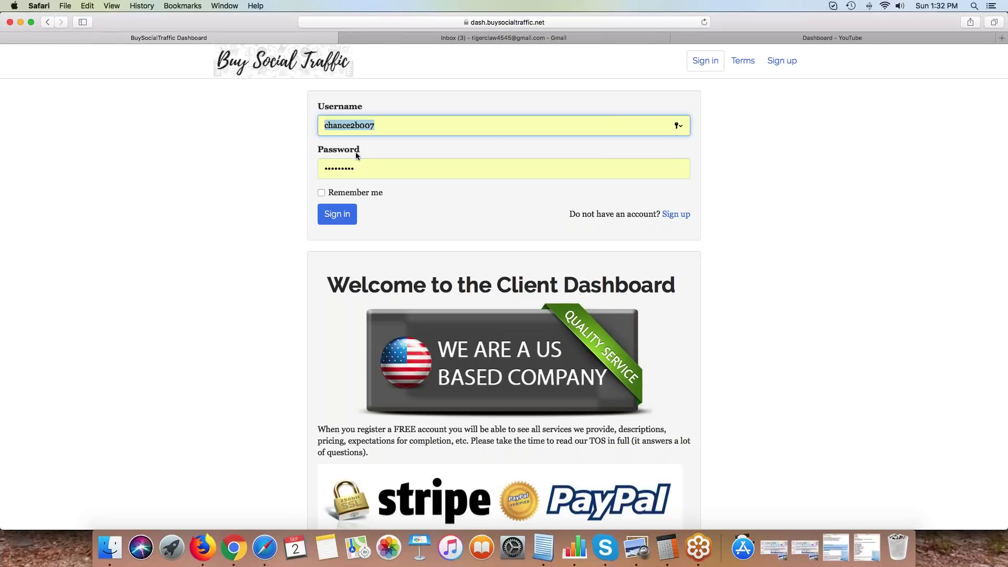
Sign in and land on the Services page listing YouTube view rates per 1000
click(340, 216)
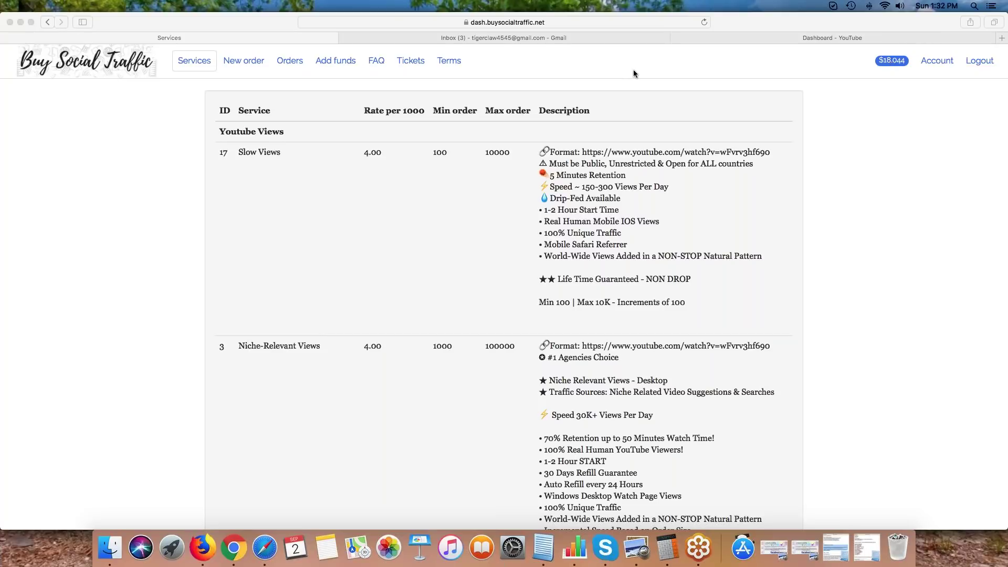
click(339, 63)
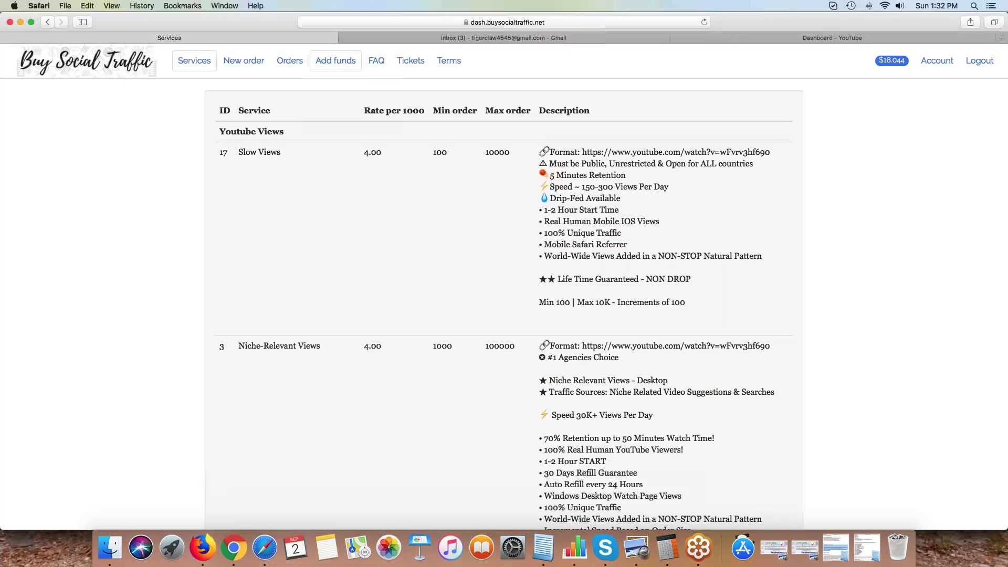
Open the Add funds page and choose Stripe as the deposit method
click(338, 64)
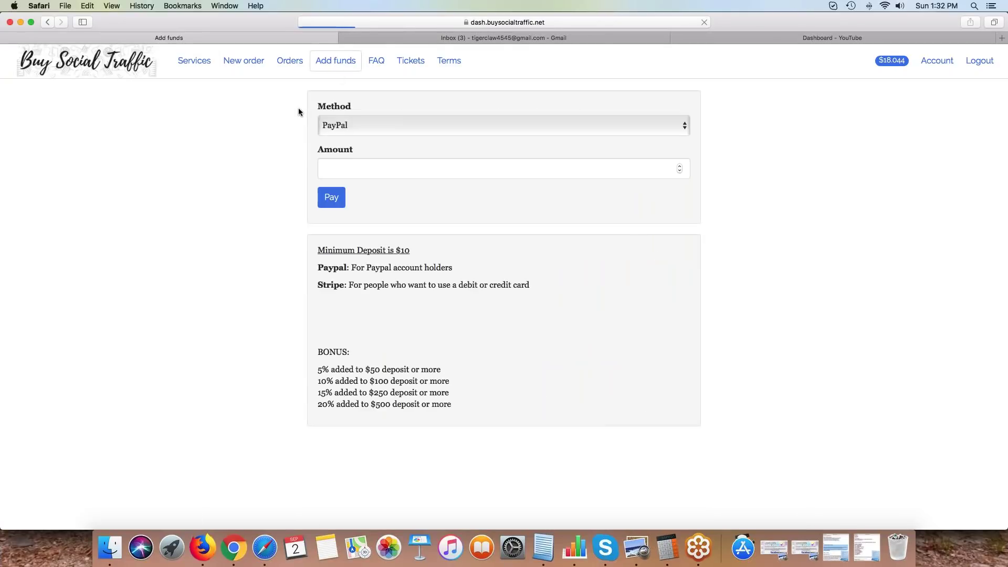
click(354, 126)
click(357, 144)
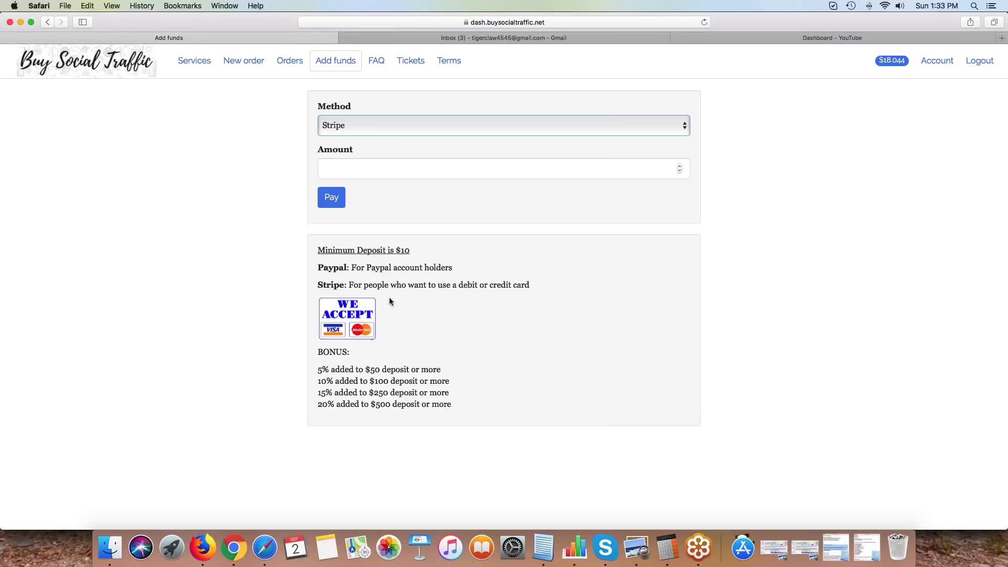
click(354, 169)
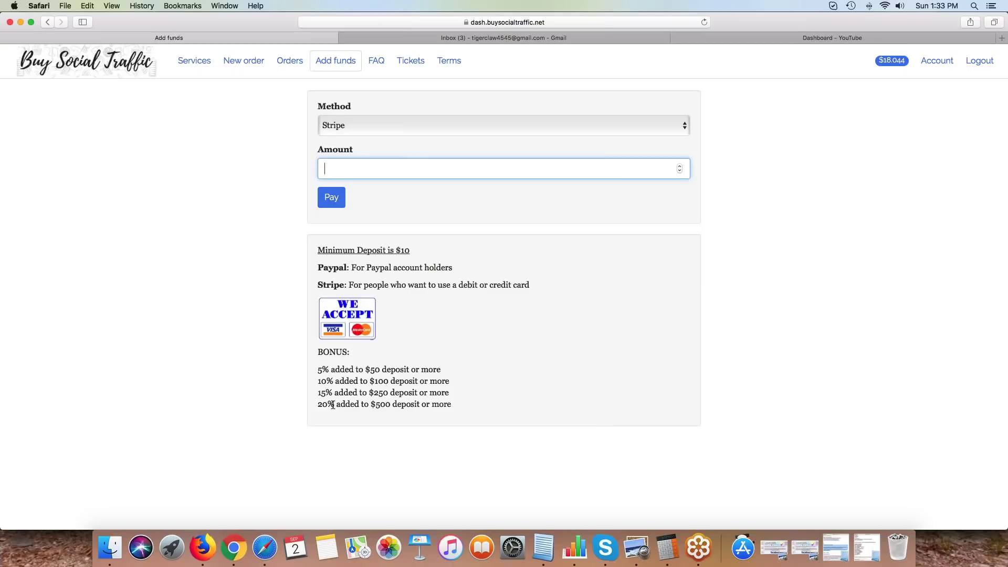
Highlight the deposit bonus tiers, including the 10% bonus tier
drag(334, 404, 319, 367)
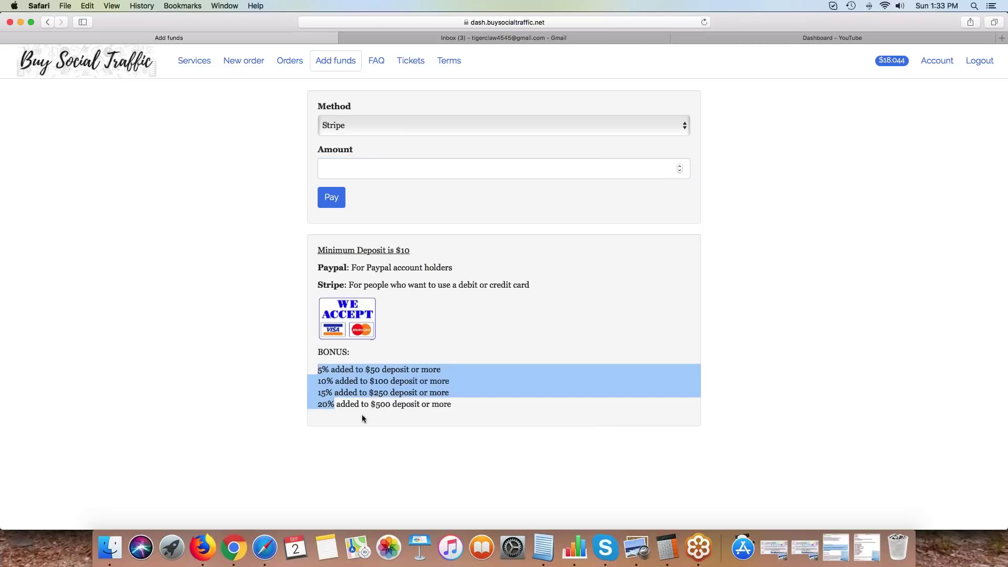
drag(390, 381, 318, 380)
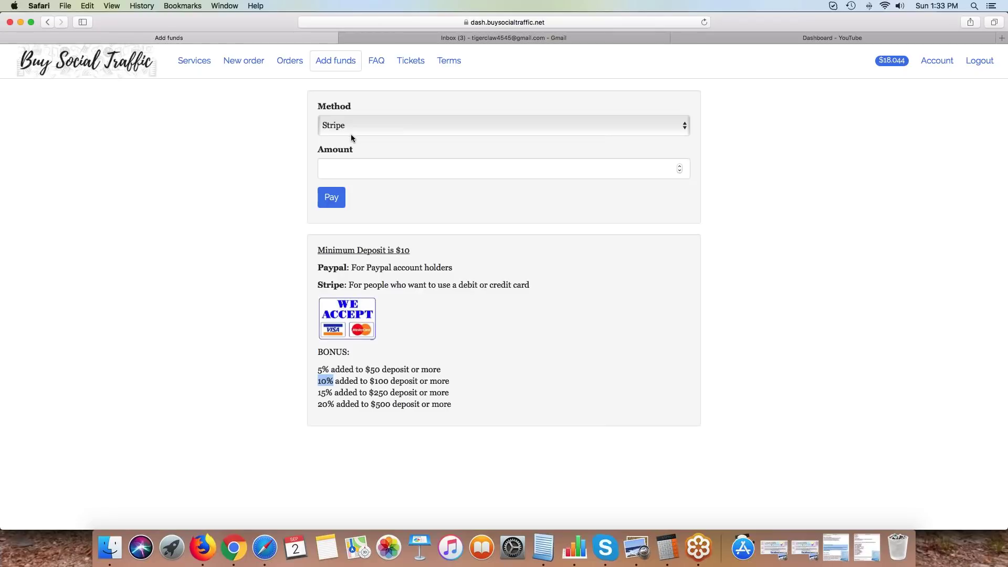
click(907, 63)
Back on Services, highlight Slow Views' 4.00 per 1000 rate, link format and all-countries requirement
click(190, 62)
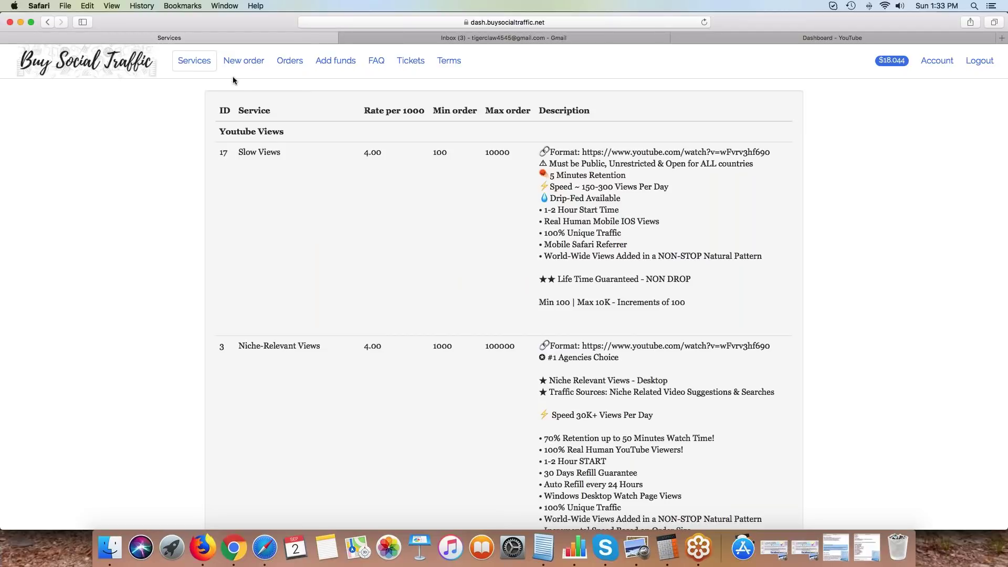
scroll(233, 80, down, 10)
scroll(233, 80, up, 10)
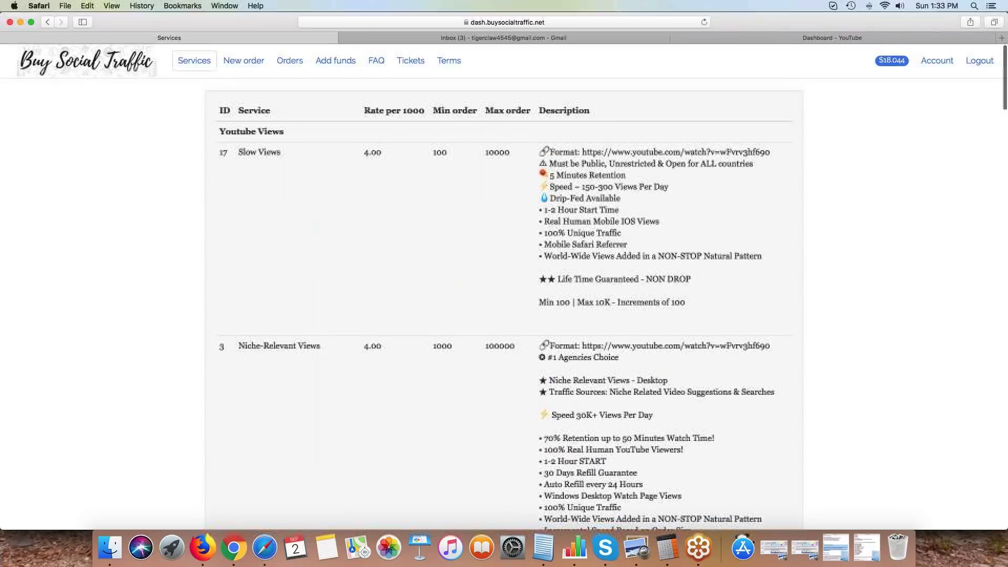
double_click(389, 152)
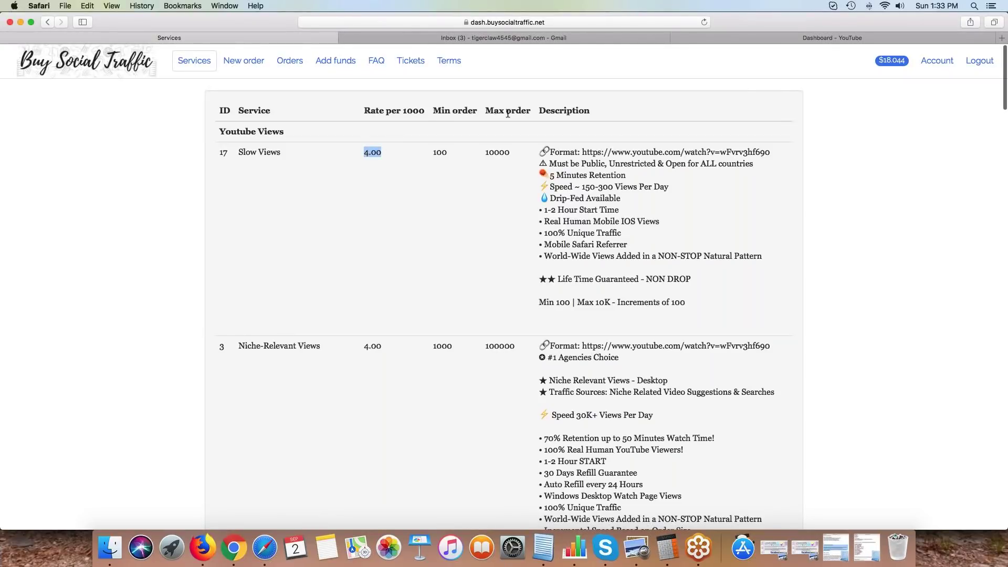
drag(407, 110, 419, 109)
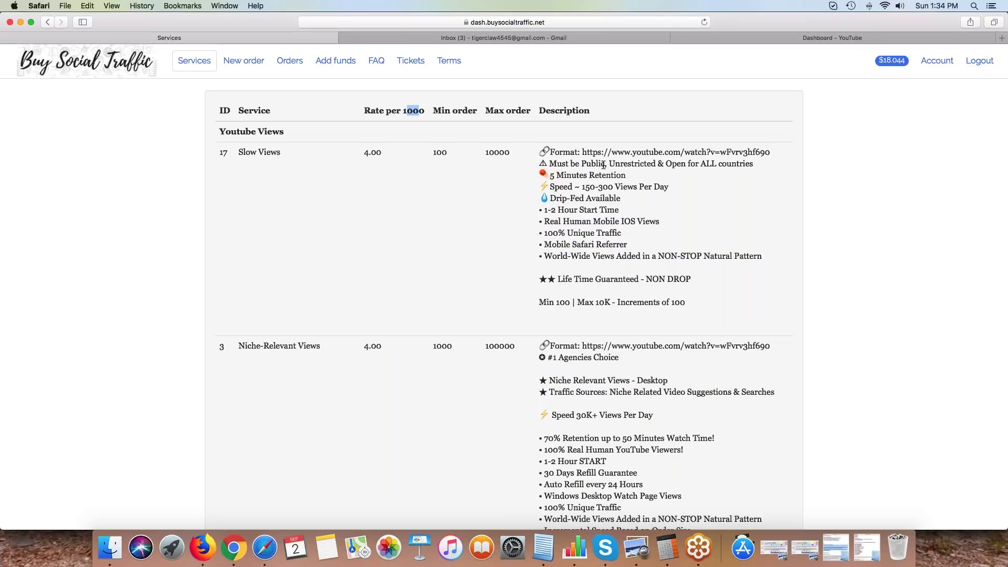
drag(582, 152, 764, 156)
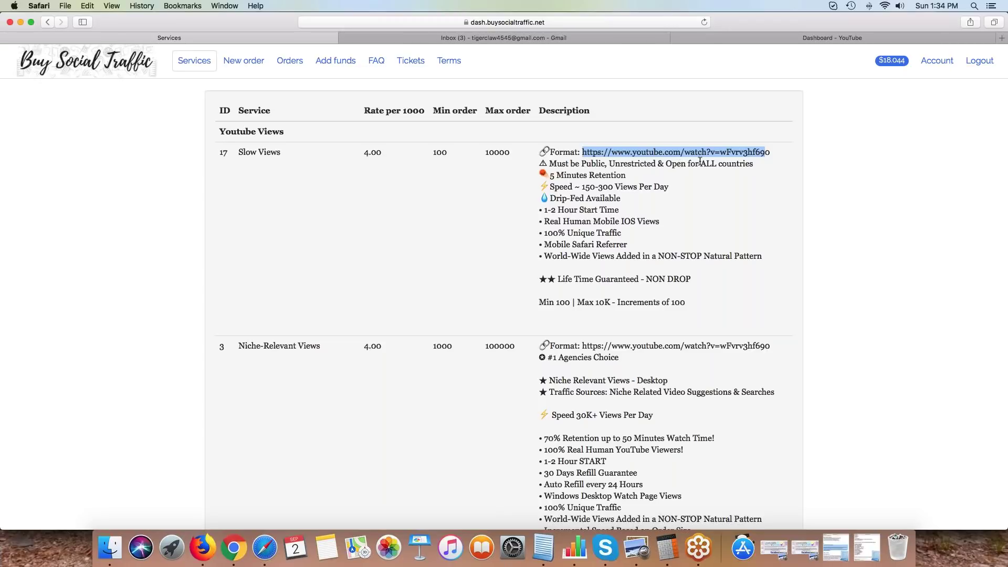
drag(756, 166, 671, 167)
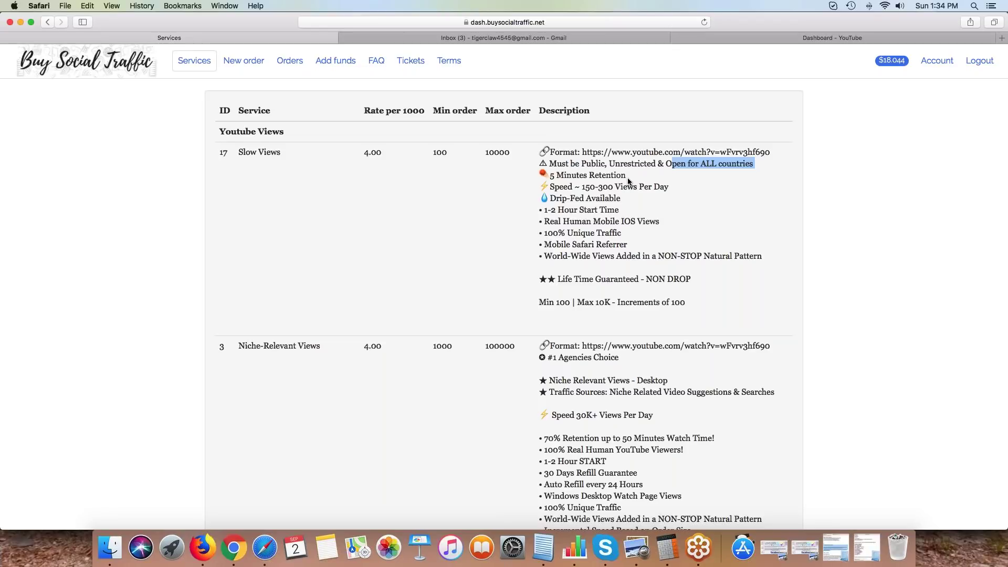
Start a Youtube Views order, trying the Niche-Relevant and Social Referral Views Fast services
click(242, 64)
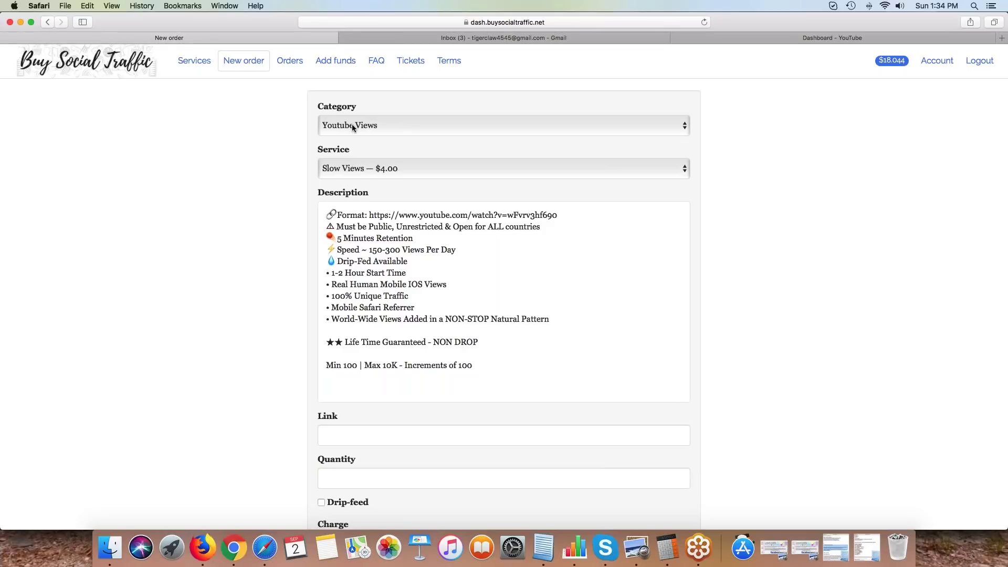
click(353, 127)
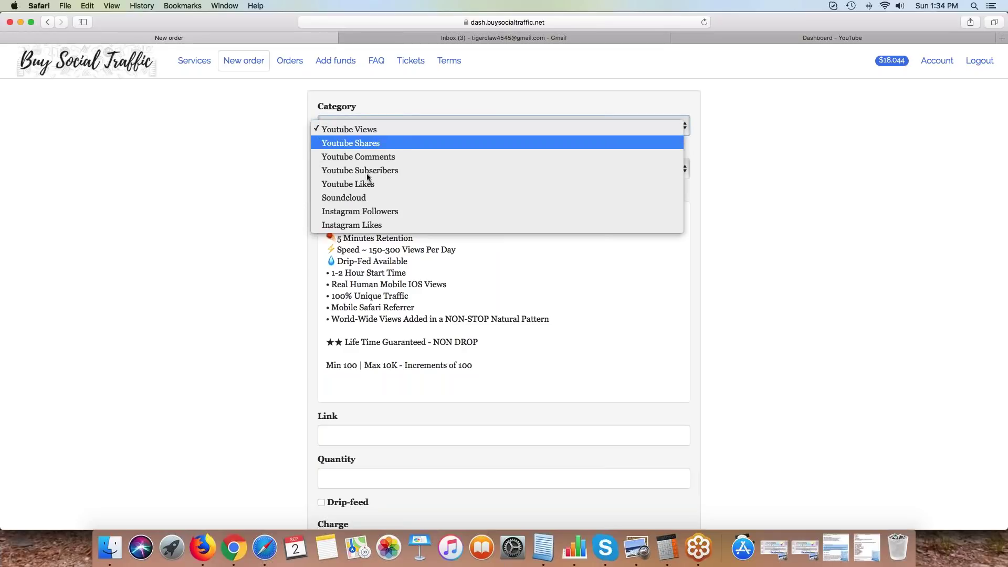
click(359, 131)
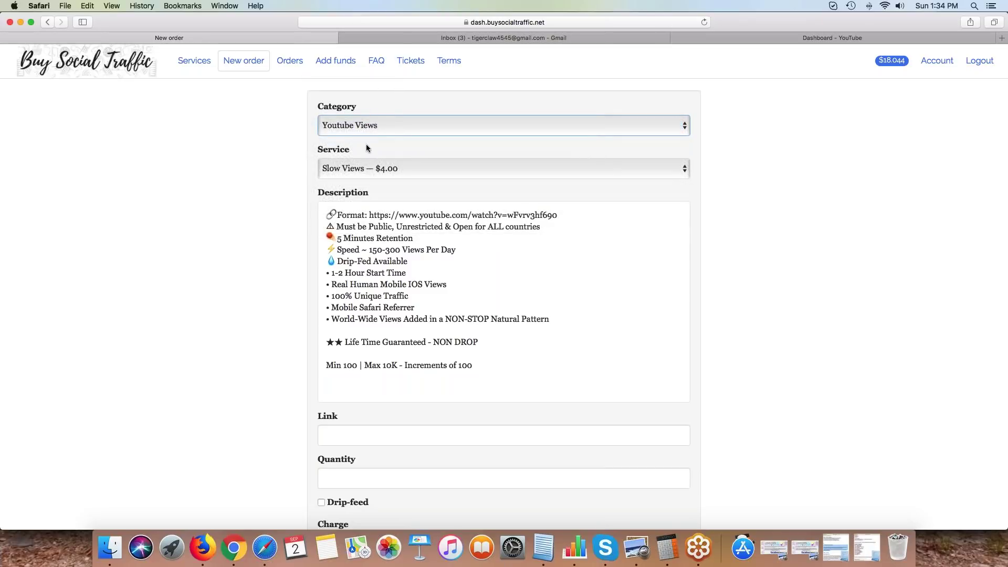
click(362, 169)
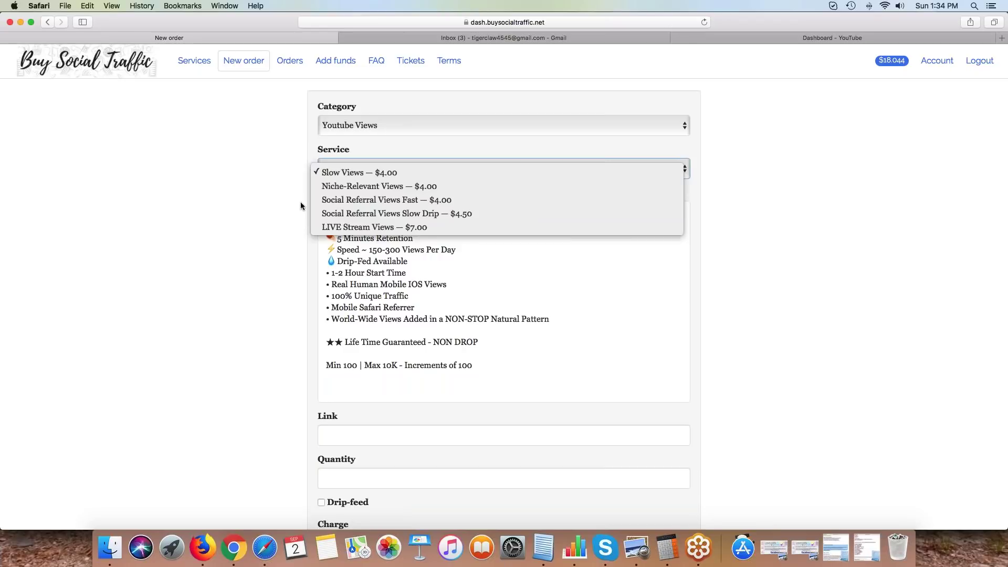
click(347, 186)
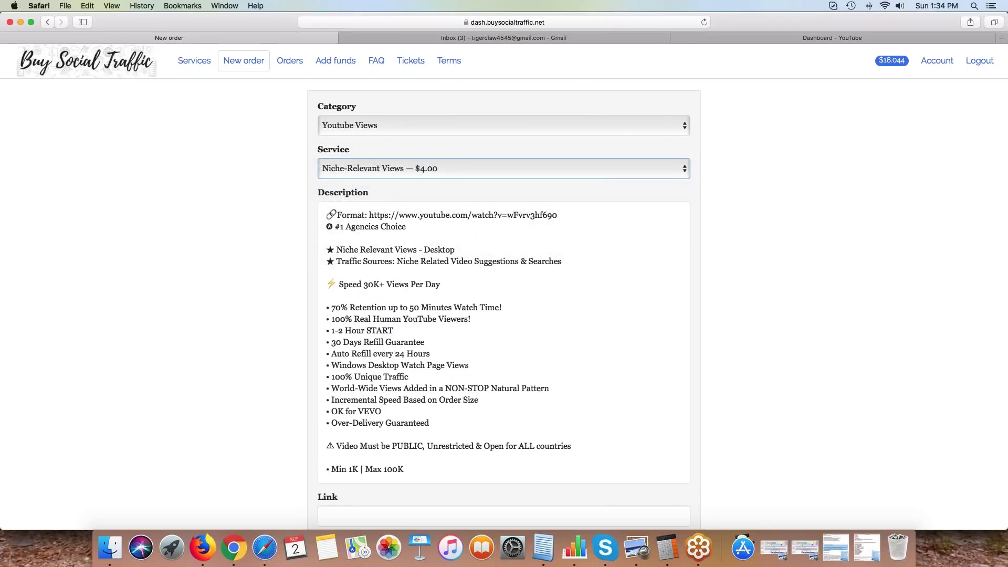
scroll(342, 171, down, 3)
scroll(342, 171, up, 2)
scroll(342, 152, down, 1)
click(342, 151)
click(360, 167)
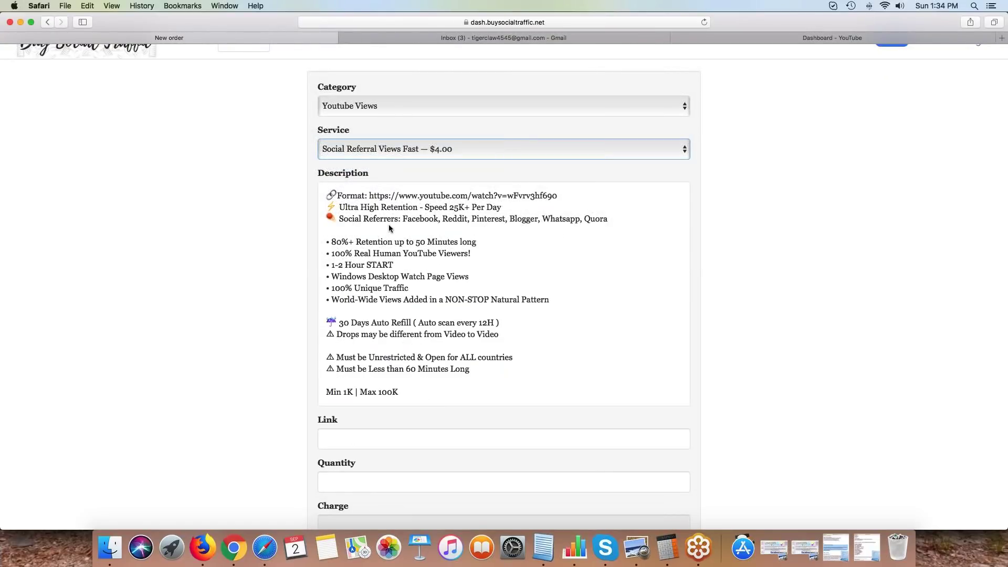
drag(348, 242, 365, 257)
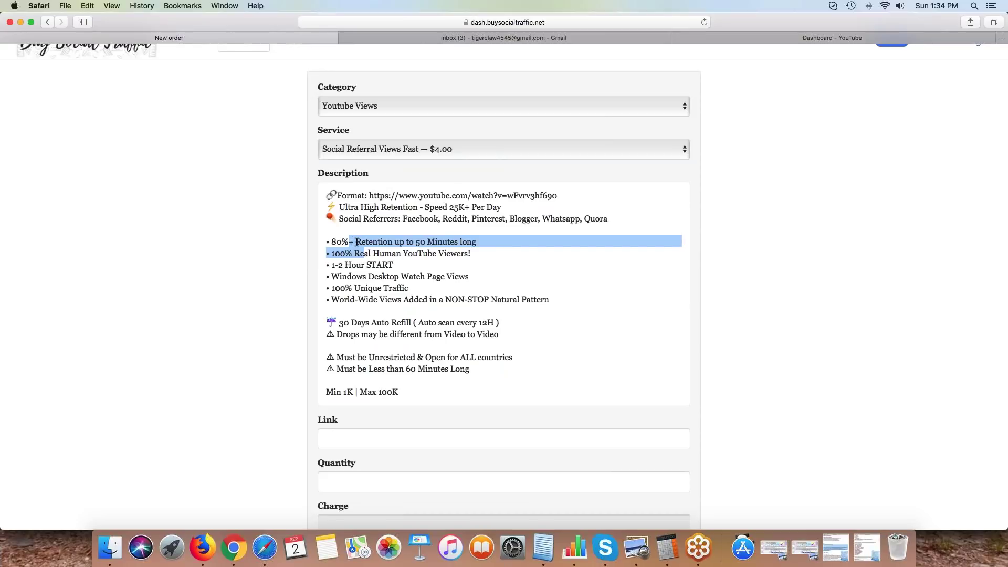
Check Niche-Relevant Views' 70% retention, then settle on Slow Views — $4.00
click(373, 152)
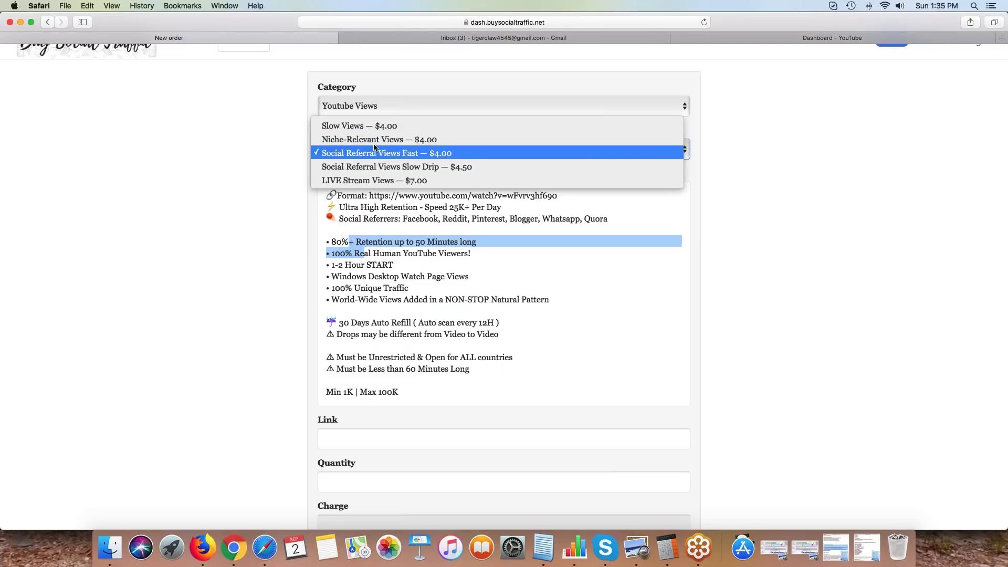
click(374, 139)
drag(336, 288, 374, 288)
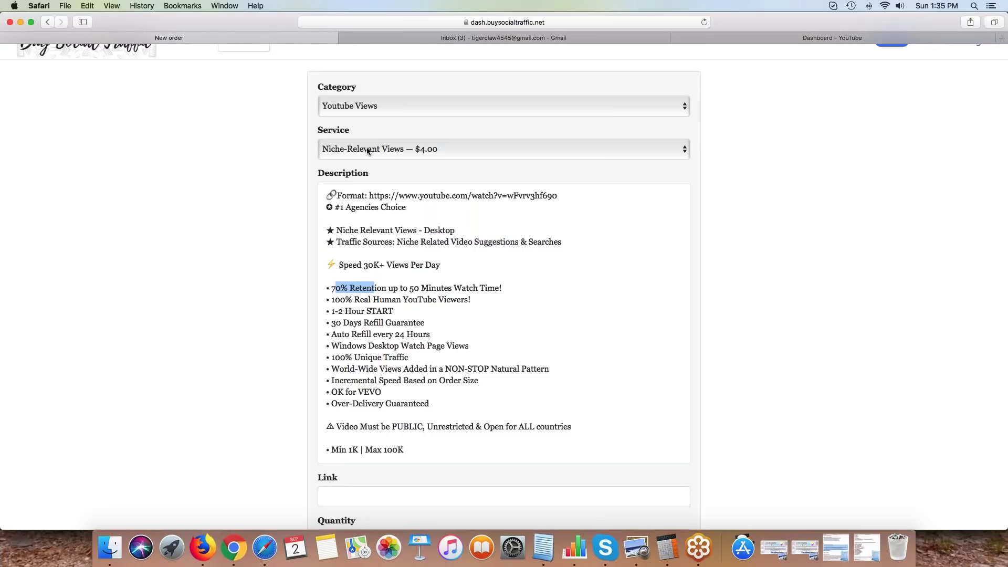
click(359, 108)
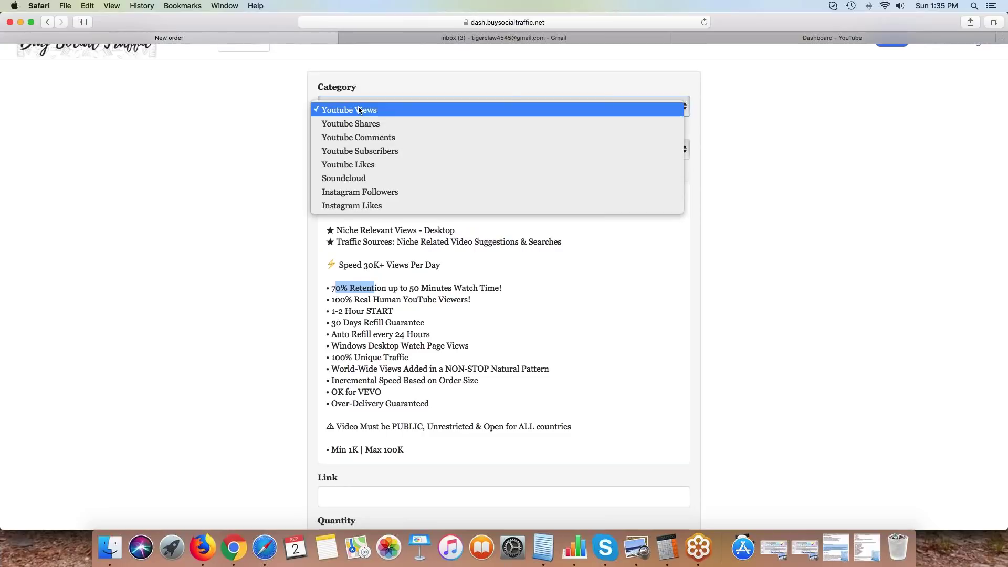
click(359, 110)
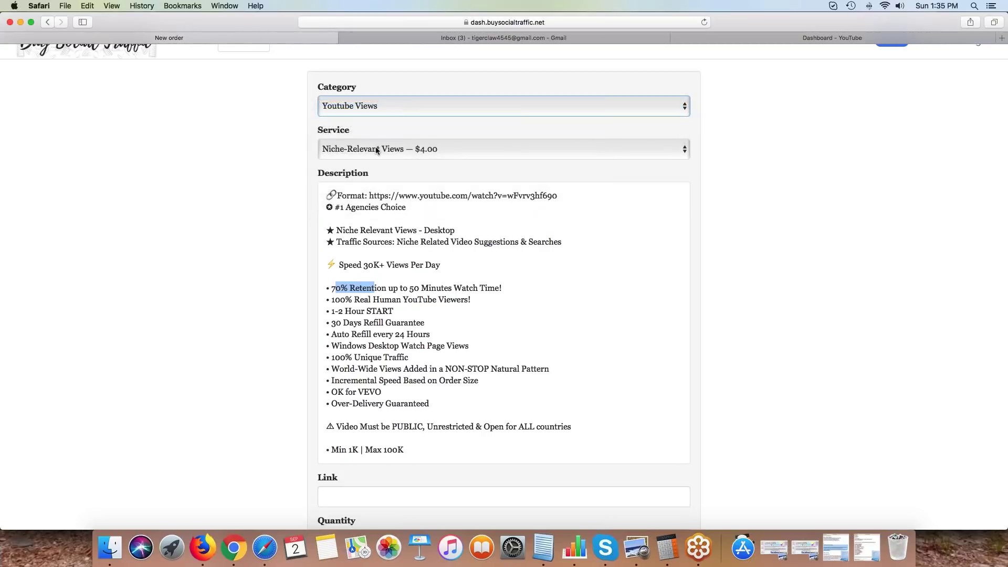
click(376, 147)
click(356, 138)
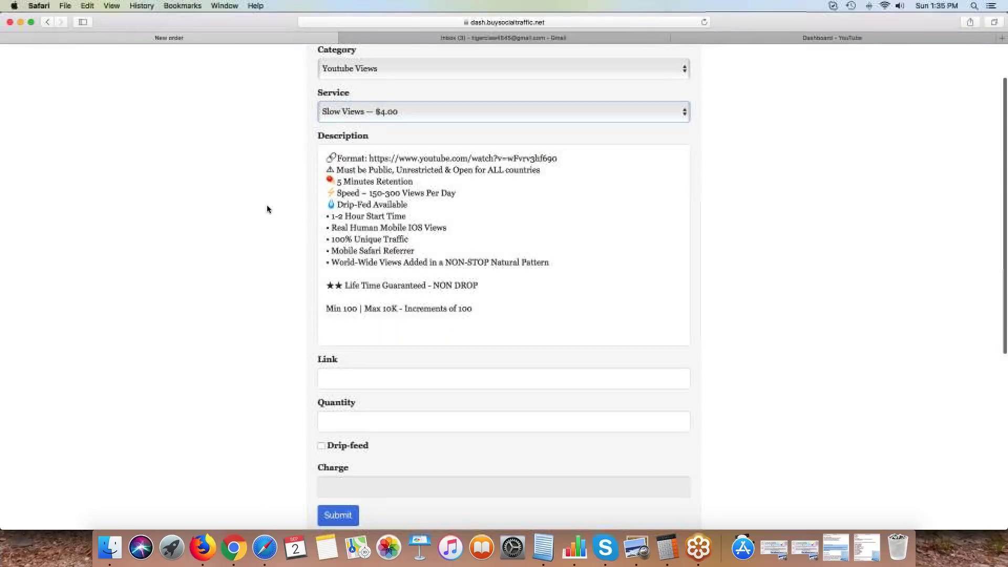
click(543, 548)
Paste the first video link from Notepad into Link and set quantity to 200
drag(272, 218, 124, 217)
key(super+c)
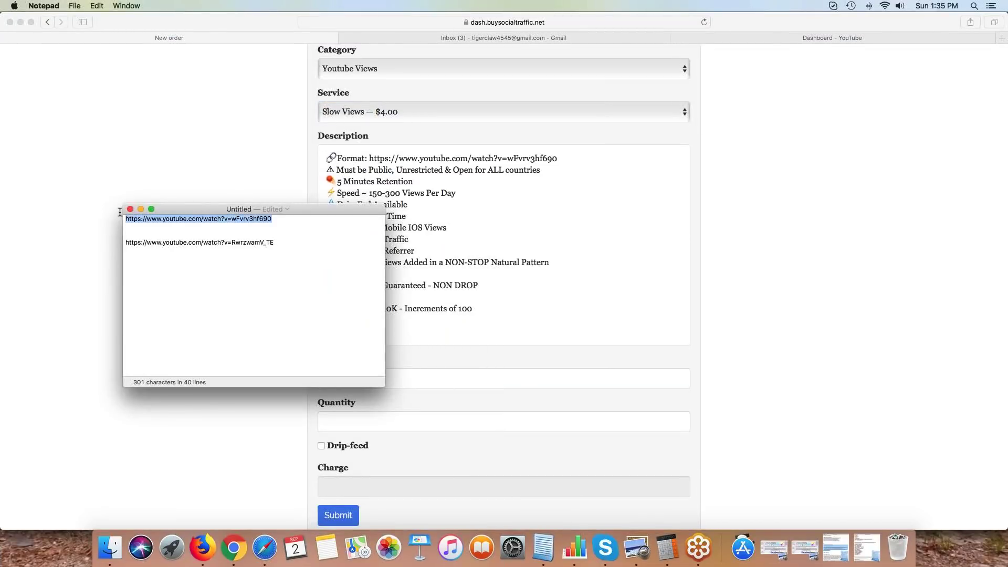
click(176, 152)
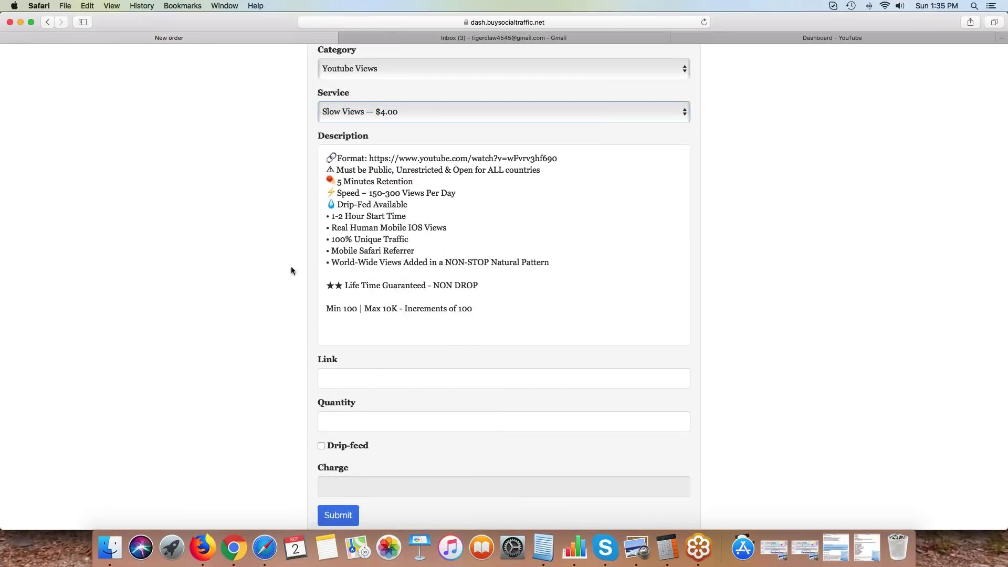
click(374, 379)
key(super+v)
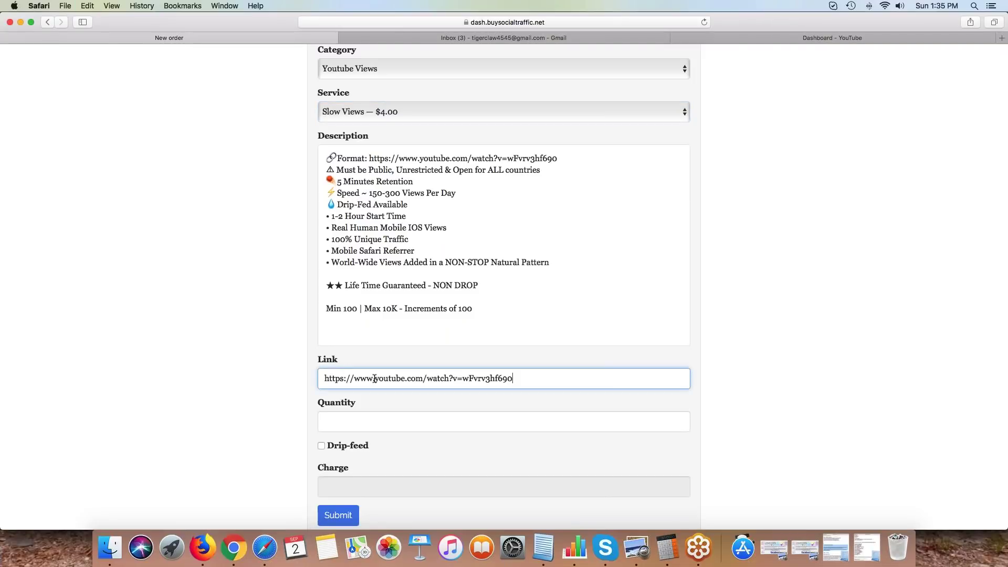
scroll(255, 371, down, 2)
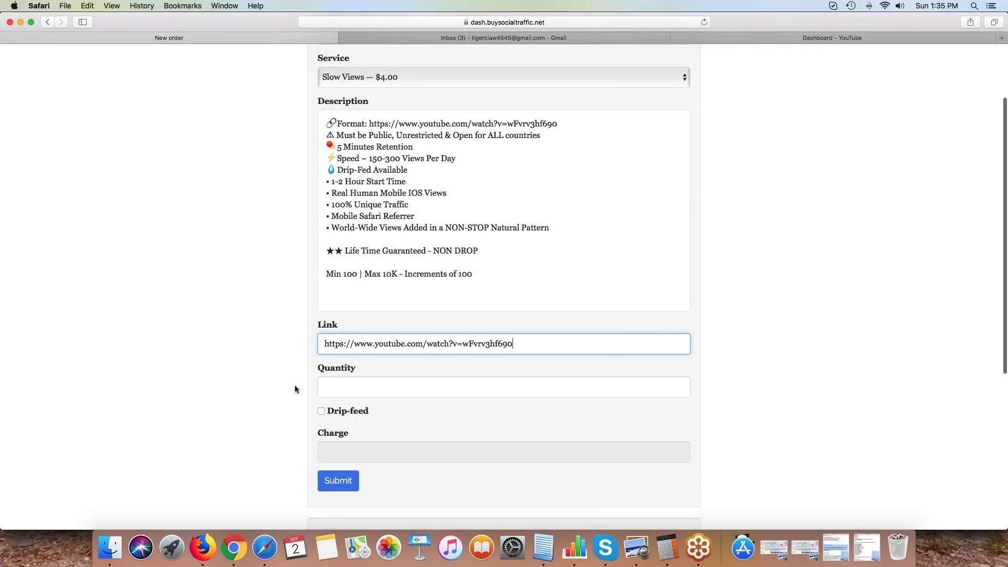
click(333, 389)
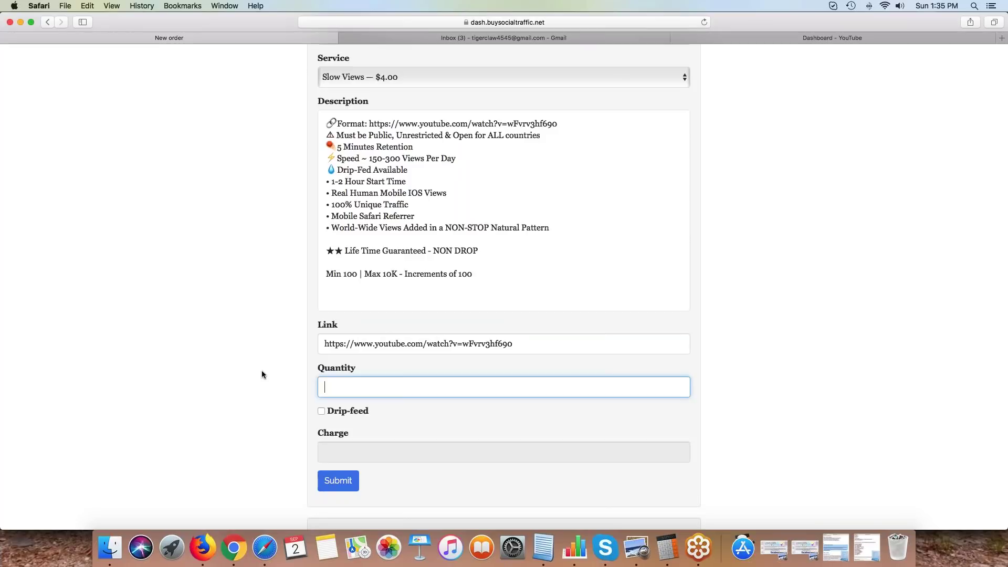
text(200)
key(Tab)
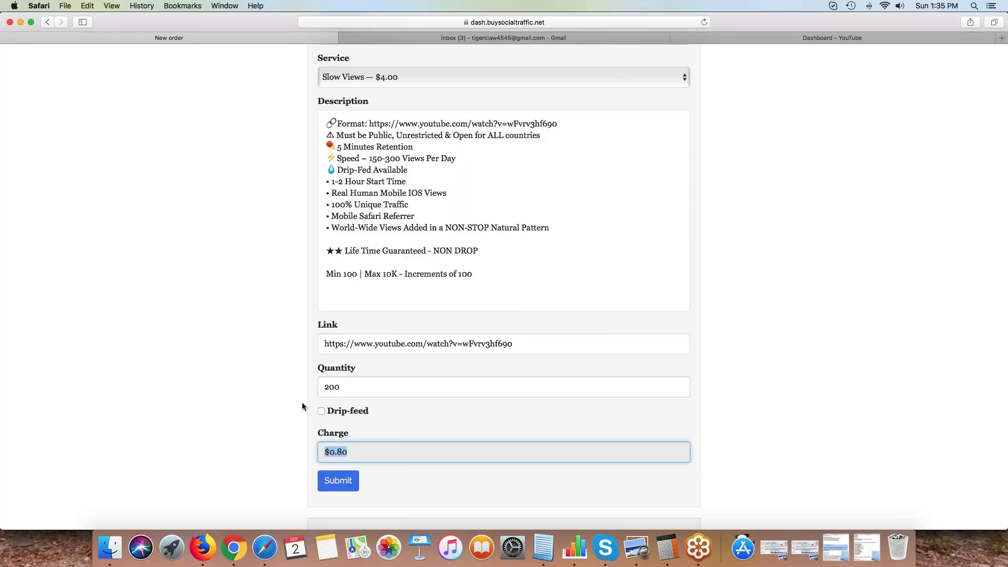
Turn on drip-feed with 5 runs
click(321, 411)
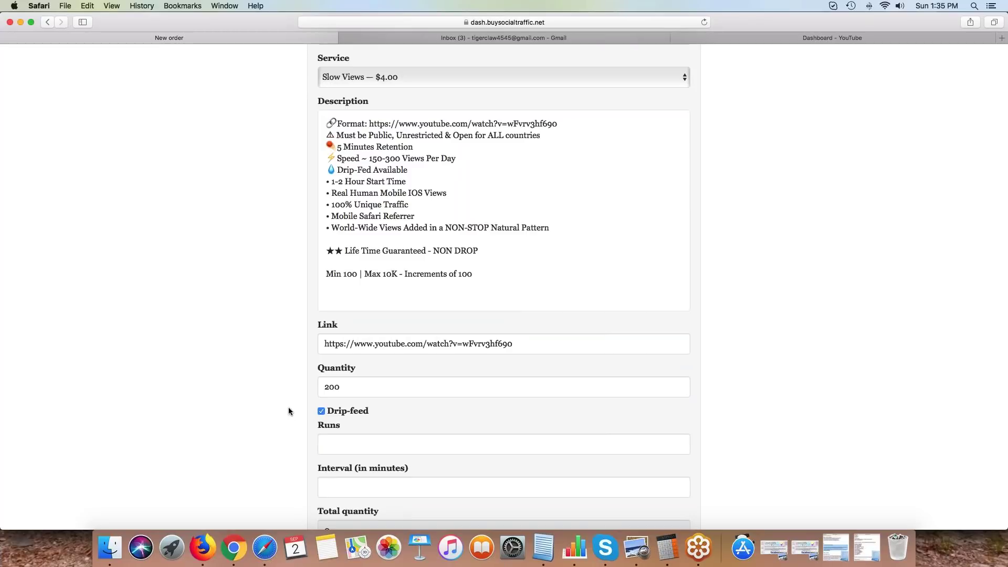
scroll(289, 409, down, 2)
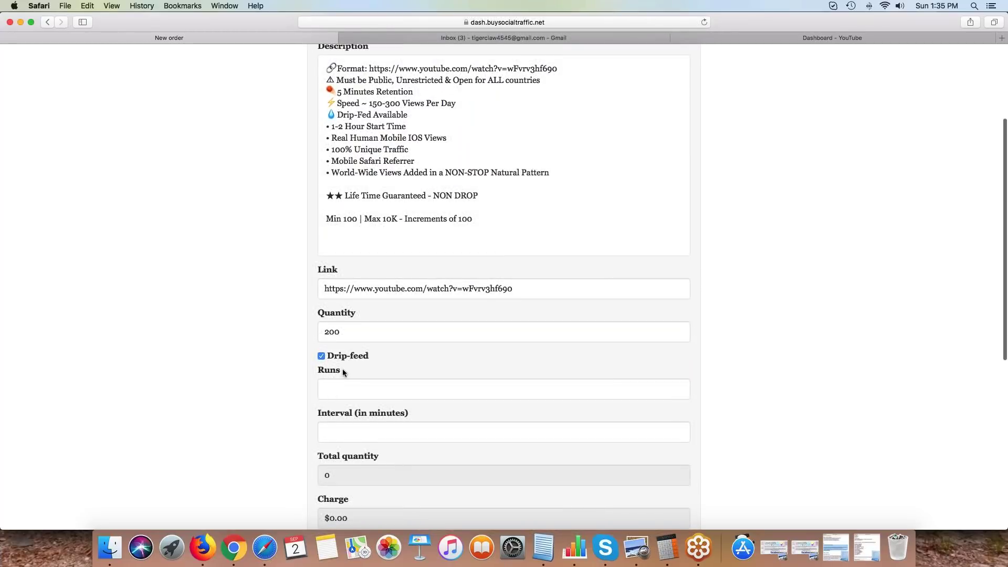
scroll(272, 379, down, 2)
key(Tab)
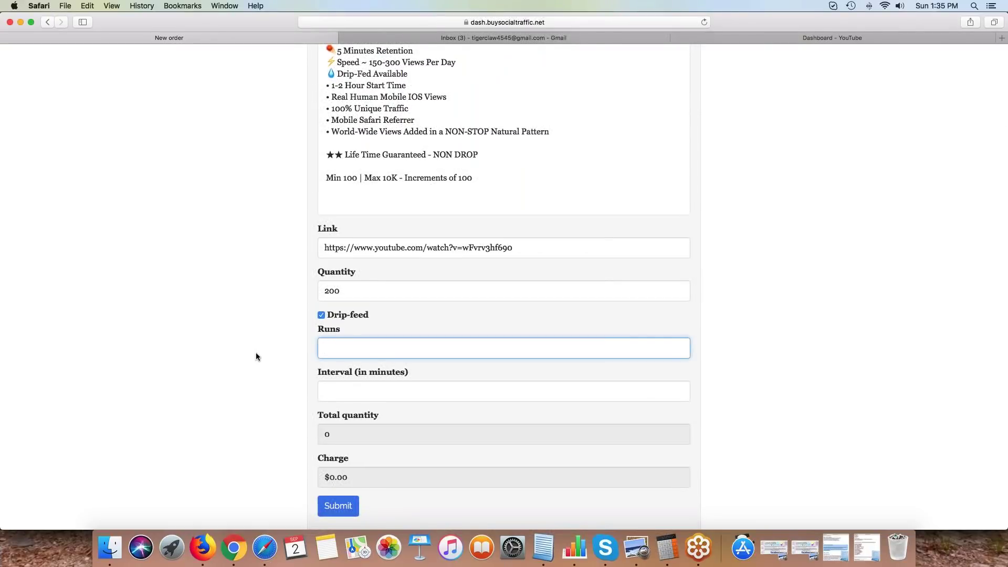
text(5)
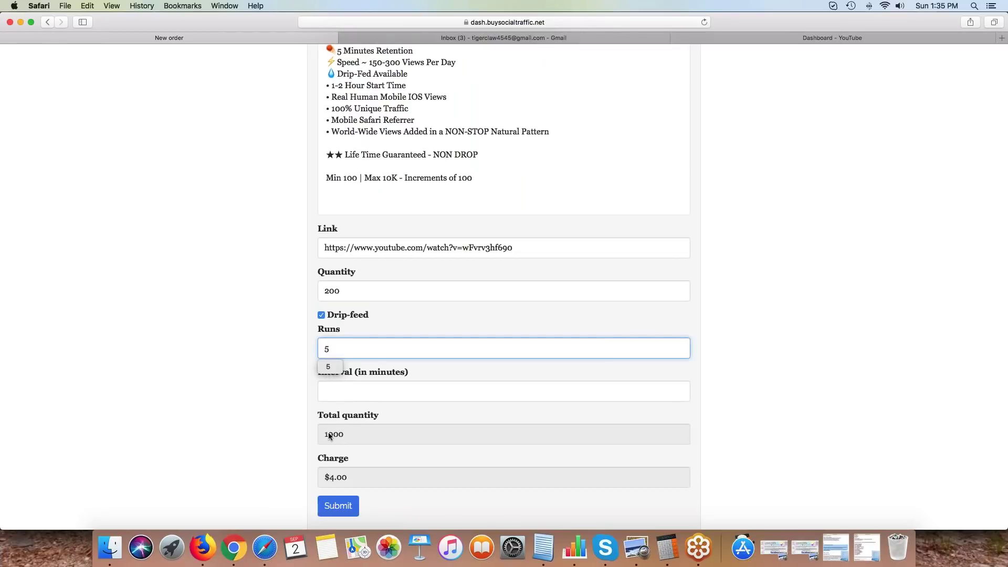
click(340, 392)
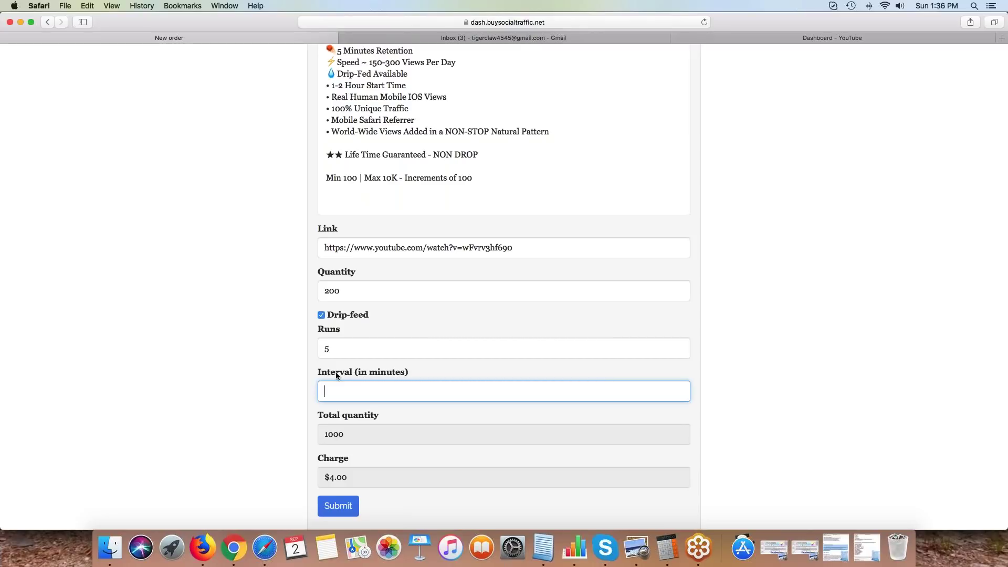
Compute 60×24 = 1440 in Calculator and enter 1440 as the interval
click(667, 548)
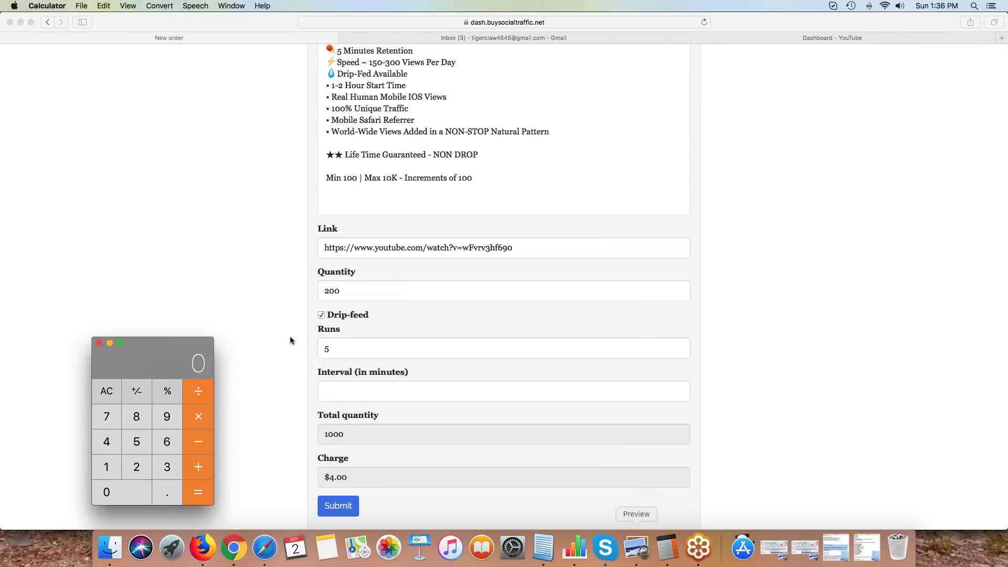
click(168, 445)
click(124, 494)
click(137, 466)
click(108, 442)
click(198, 494)
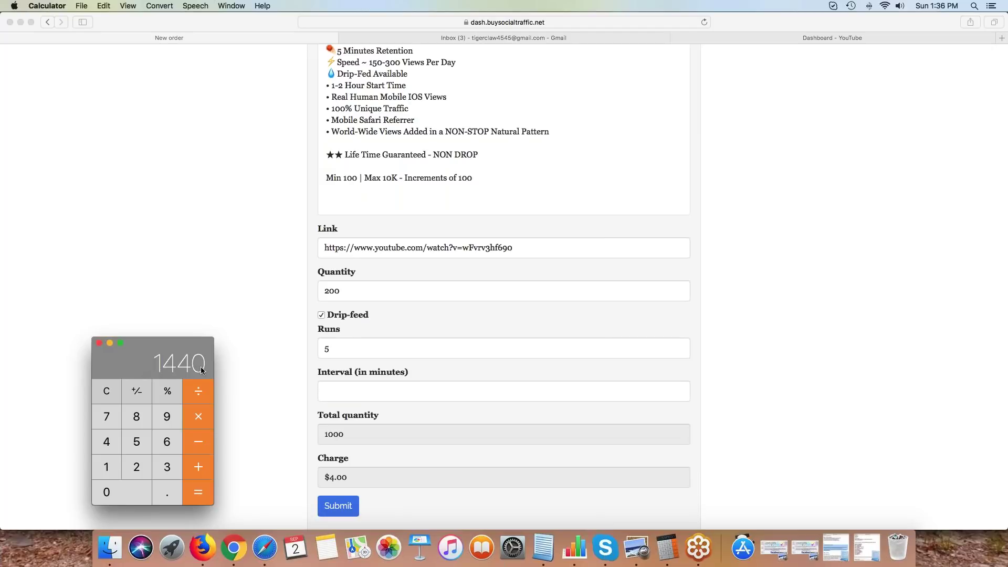
click(329, 389)
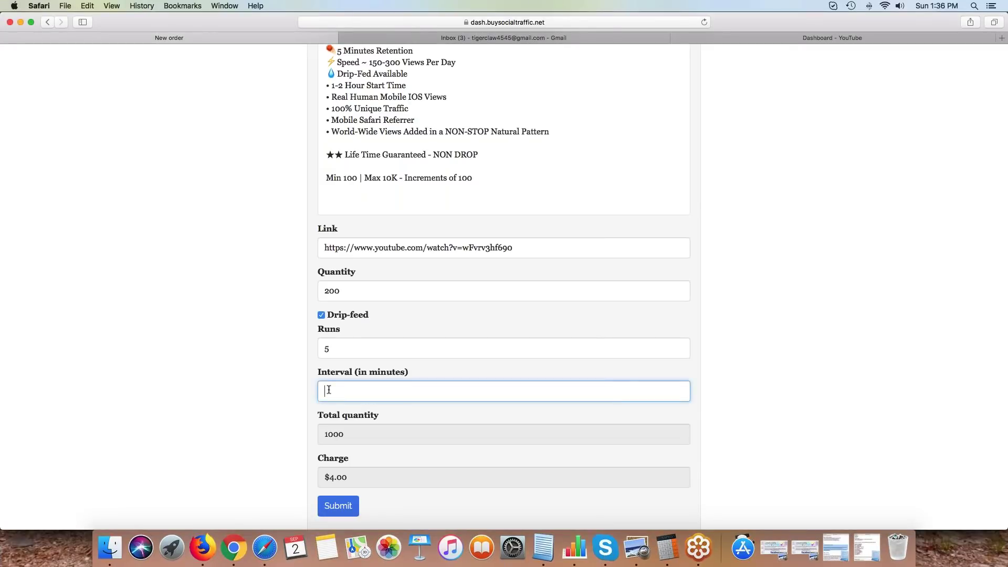
text(1440)
Verify quantity 200, the runs and the 1440 interval, then submit the order
key(Tab)
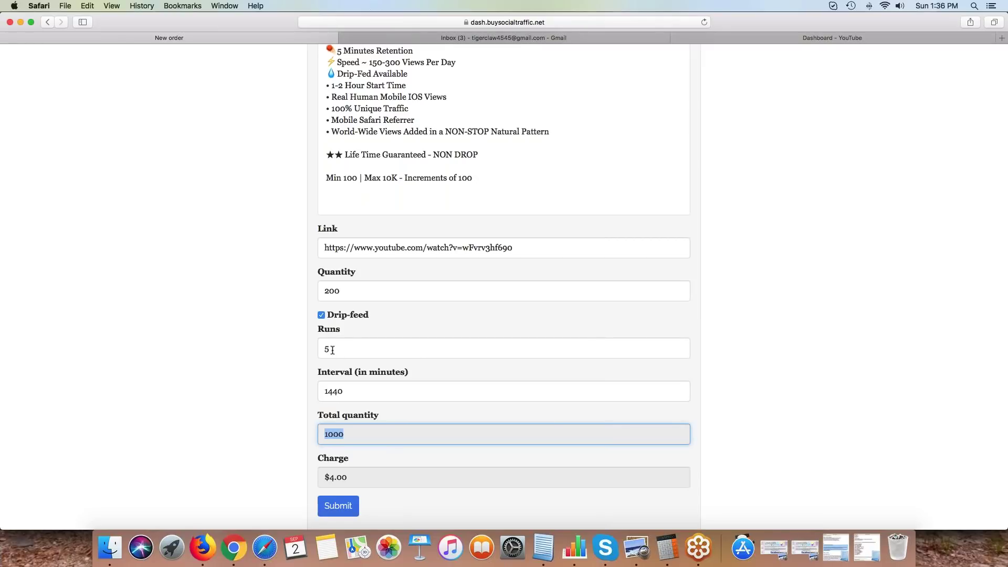
key(shift+Tab)
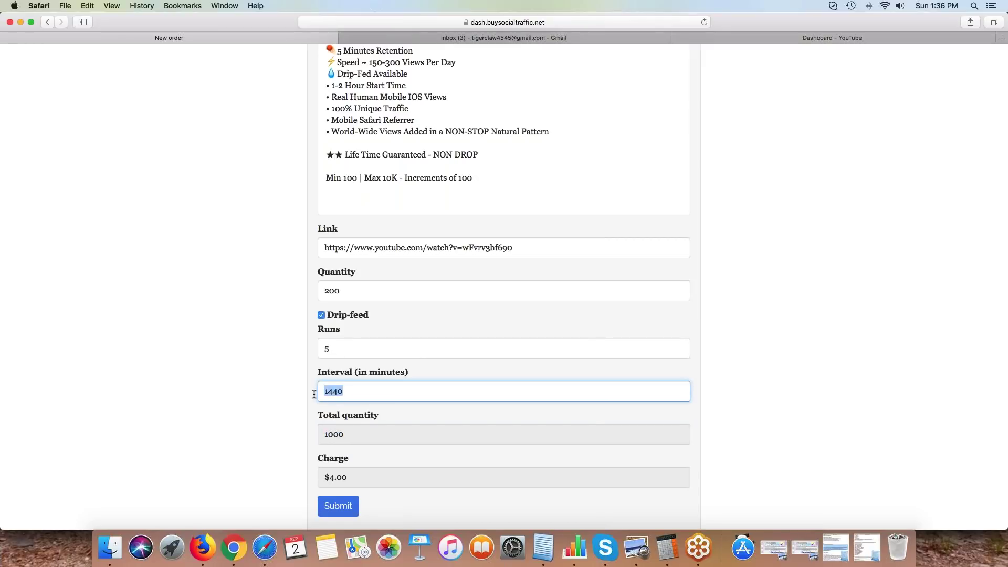
click(344, 391)
drag(343, 392, 322, 394)
click(337, 291)
double_click(338, 290)
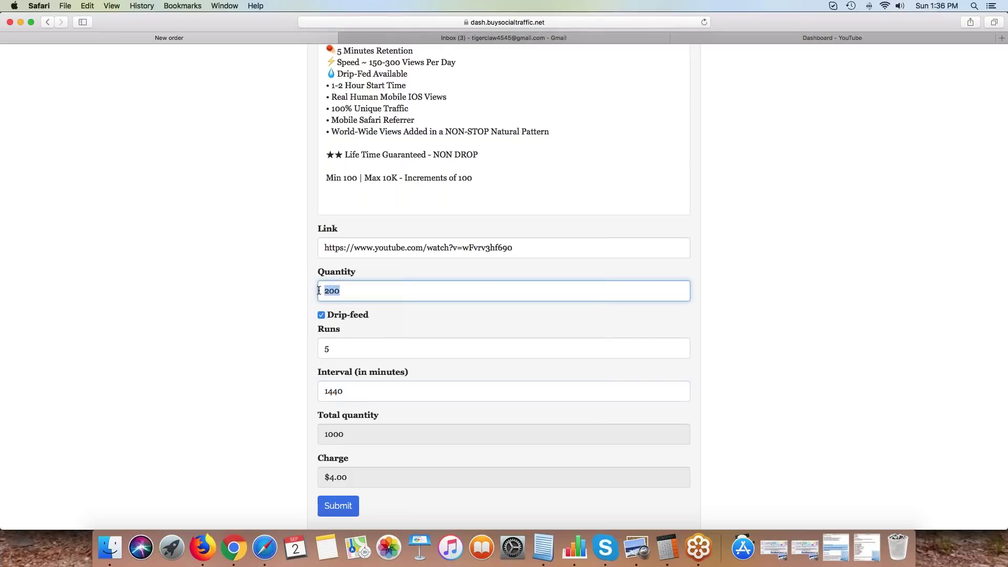
click(327, 348)
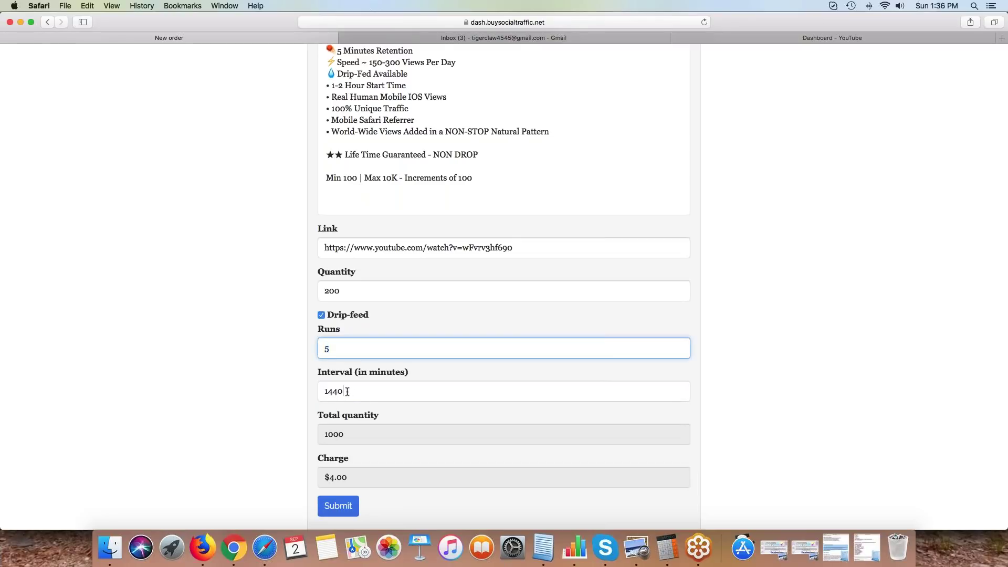
drag(349, 391, 313, 391)
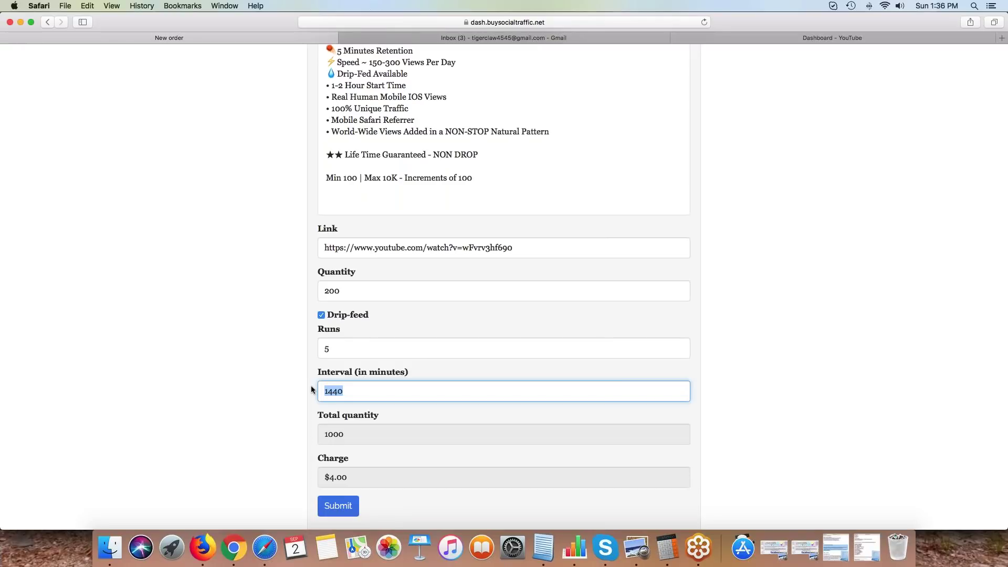
scroll(276, 382, down, 2)
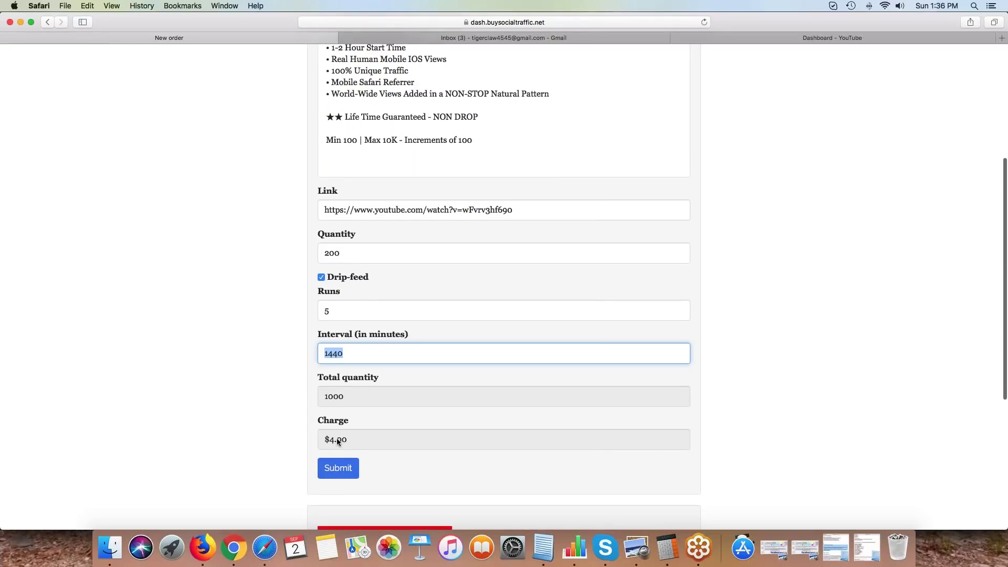
click(336, 471)
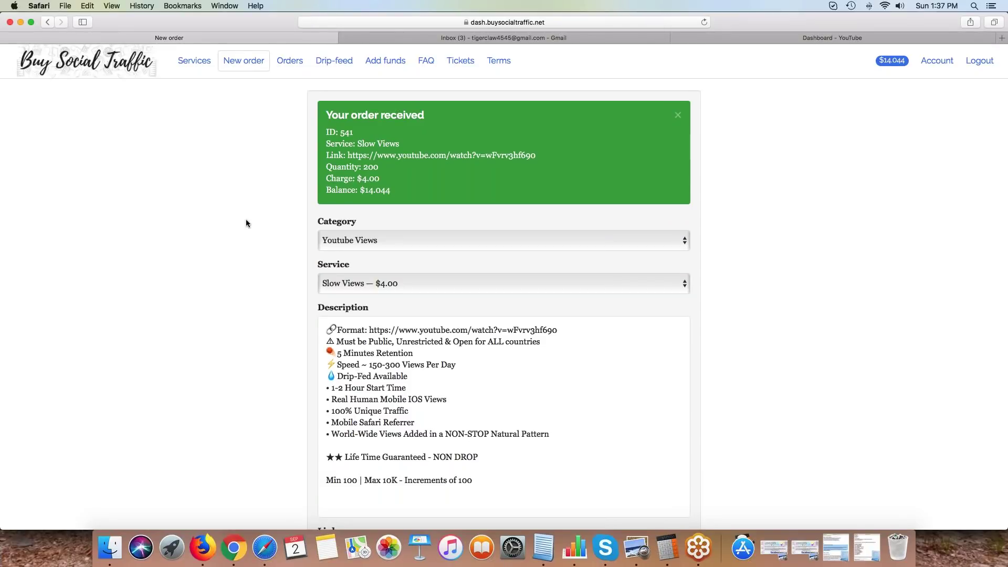
Scroll through the confirmation: 200 Slow Views charged $4.00, balance $14.044
scroll(245, 220, down, 1)
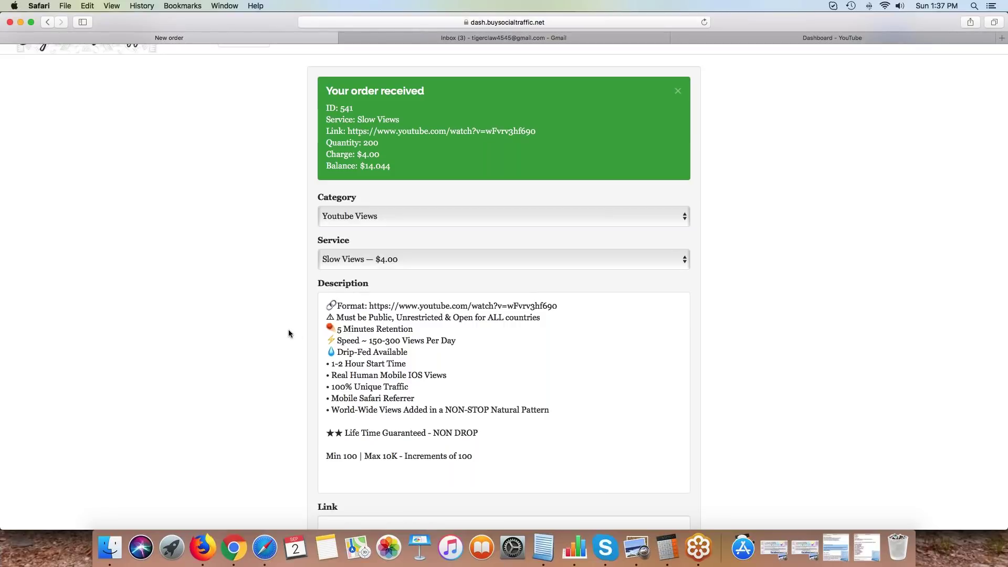
scroll(289, 334, down, 3)
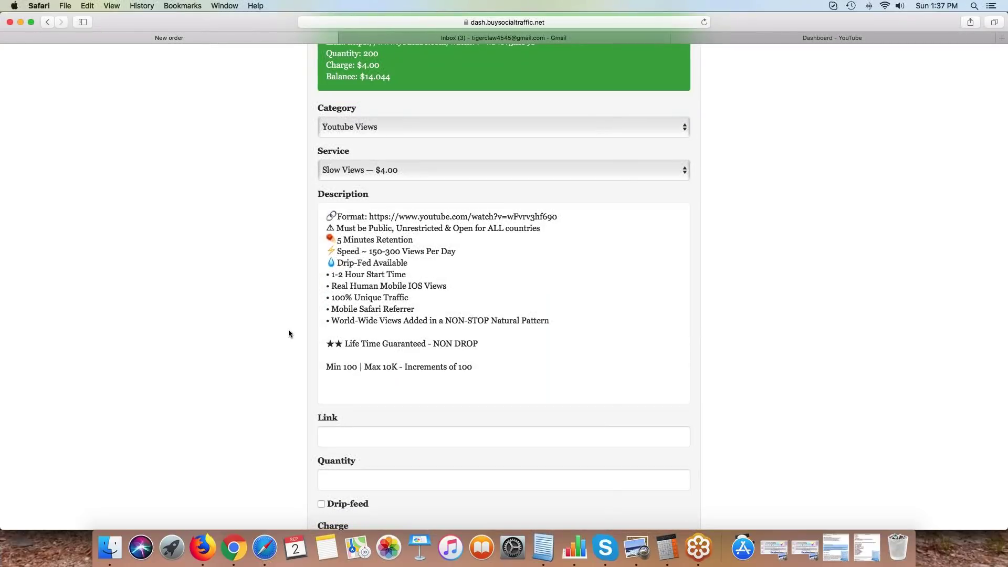
scroll(289, 333, down, 3)
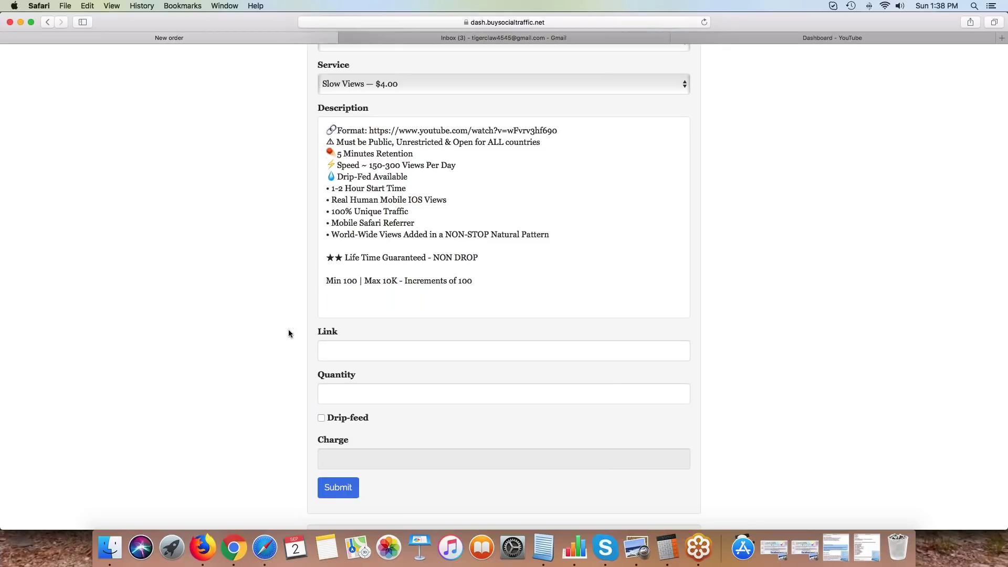
Switch to the Youtube Likes category with the Youtube Likes — $25.00 service
scroll(336, 252, up, 2)
click(350, 195)
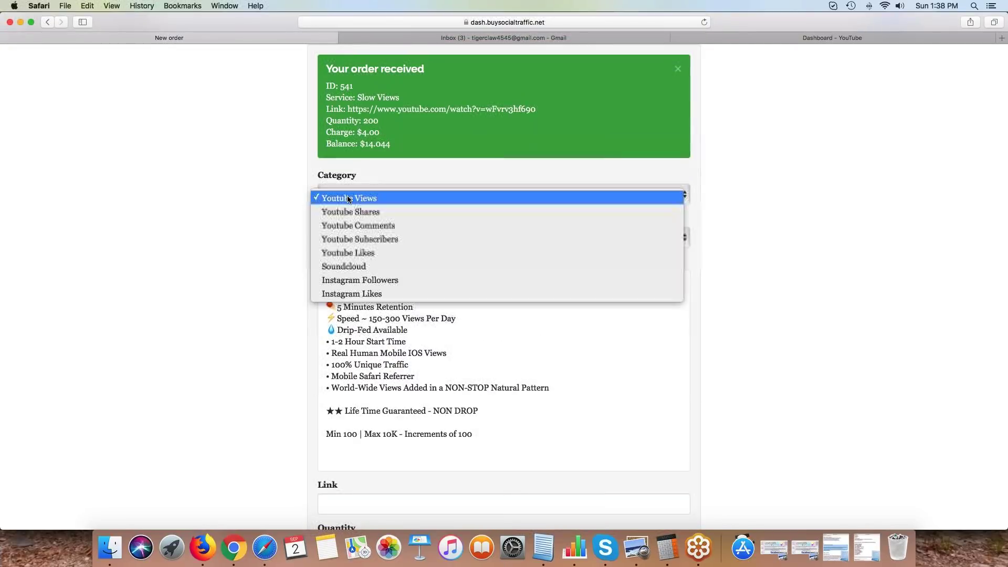
click(350, 253)
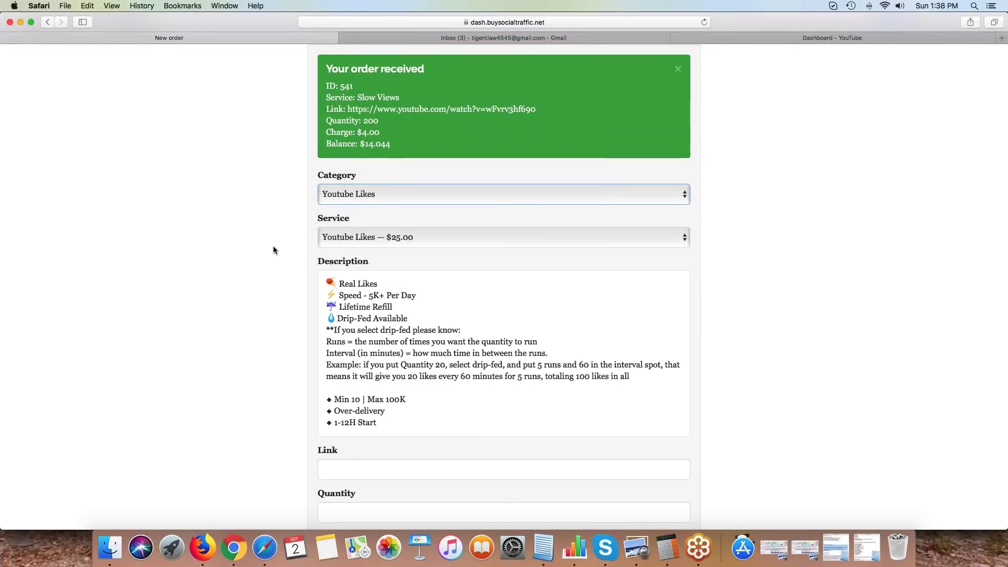
click(367, 238)
click(368, 241)
scroll(265, 258, down, 3)
Paste the video link and set quantity to 10
click(369, 412)
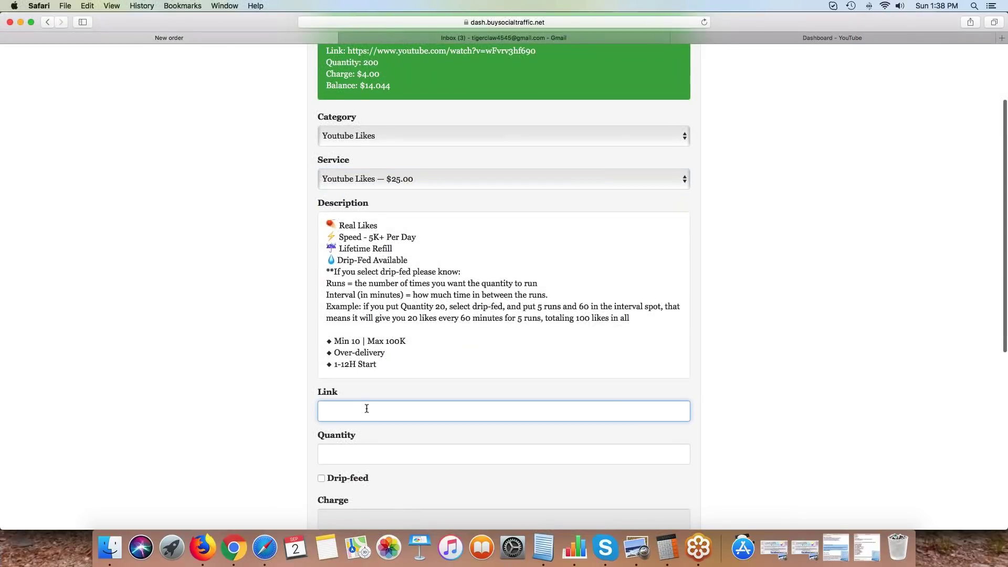
text(https://www.youtube.com/watch?v=wFvrv3hf690)
scroll(365, 408, down, 1)
scroll(265, 395, down, 2)
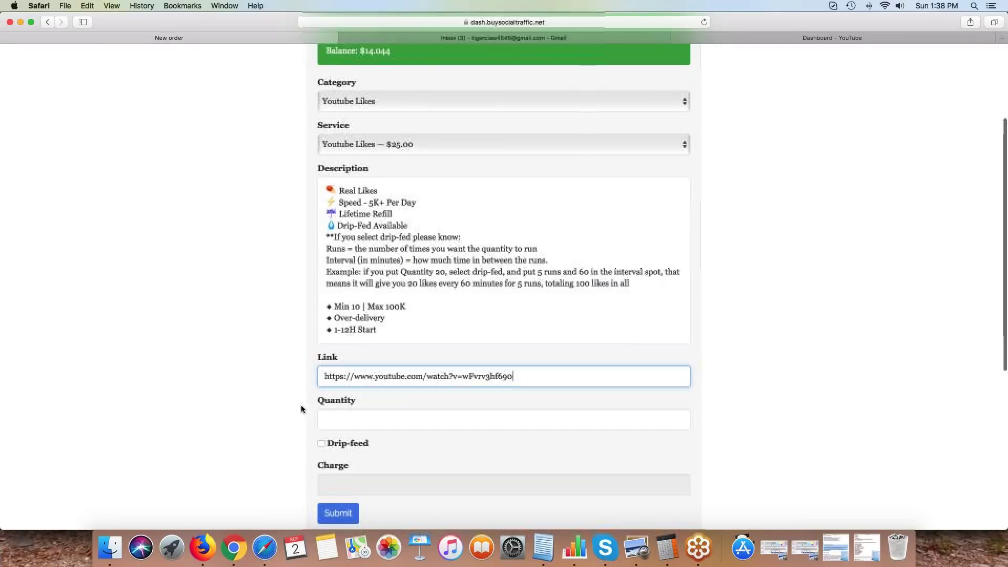
key(Tab)
scroll(264, 395, down, 3)
scroll(265, 398, down, 1)
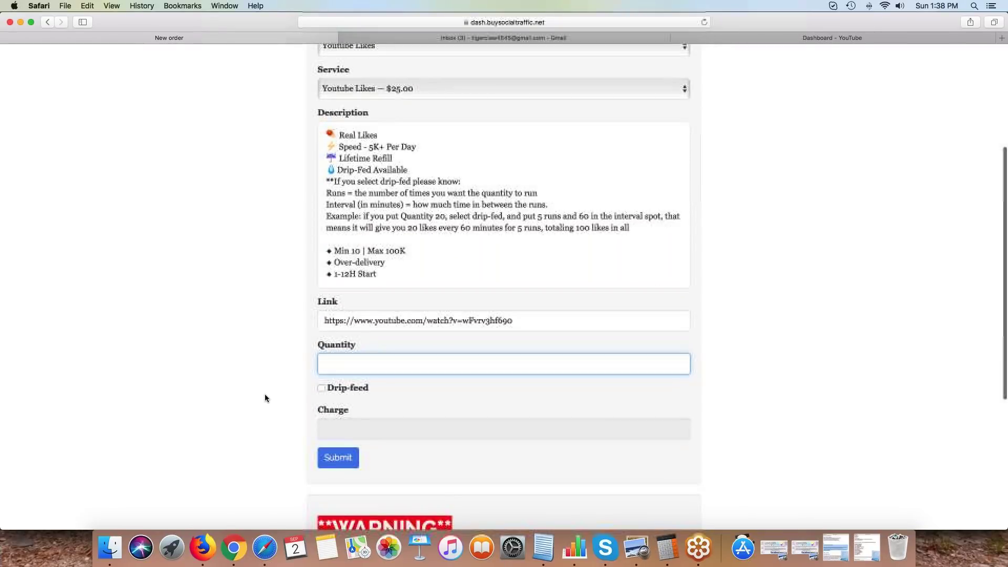
text(10)
key(Tab)
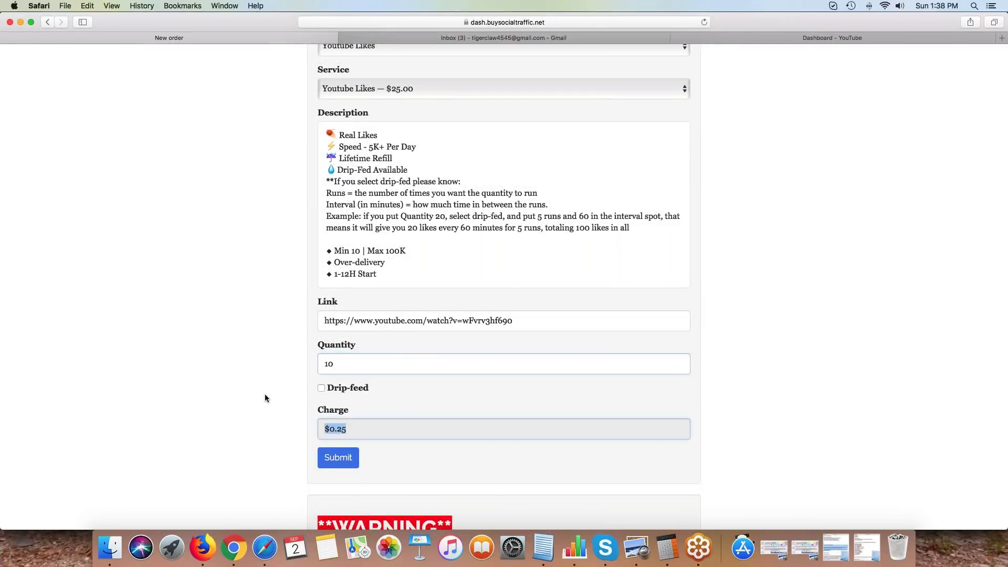
Drip-feed over 5 runs every 1440 minutes (50 total) and submit the likes order
click(320, 389)
scroll(262, 384, down, 5)
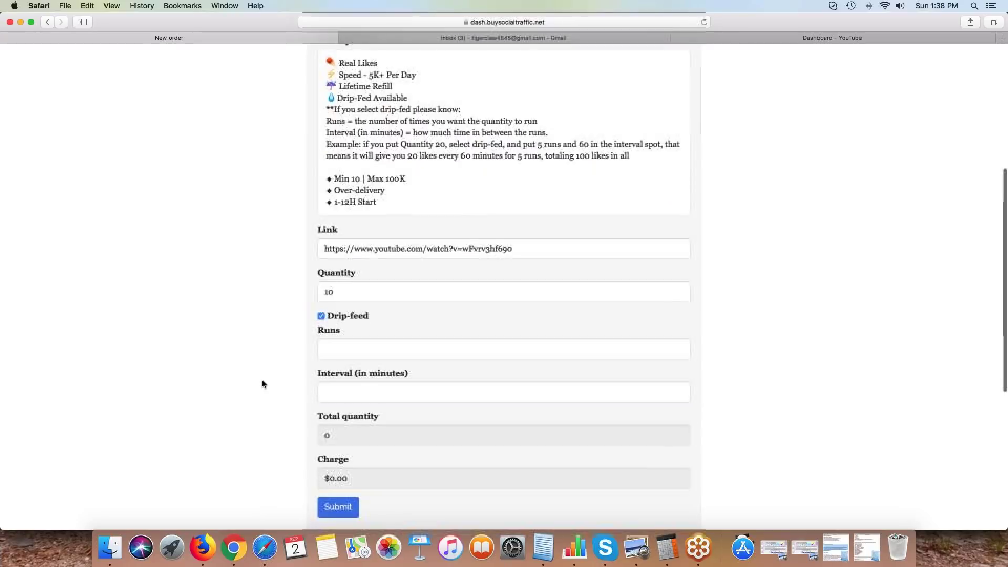
click(323, 351)
text(5)
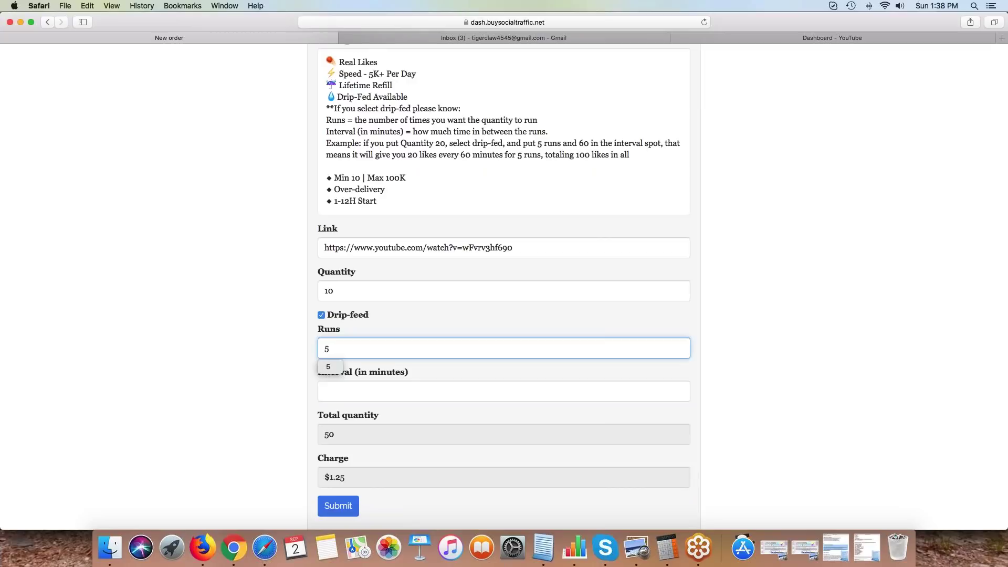
click(324, 391)
text(1440)
key(Tab)
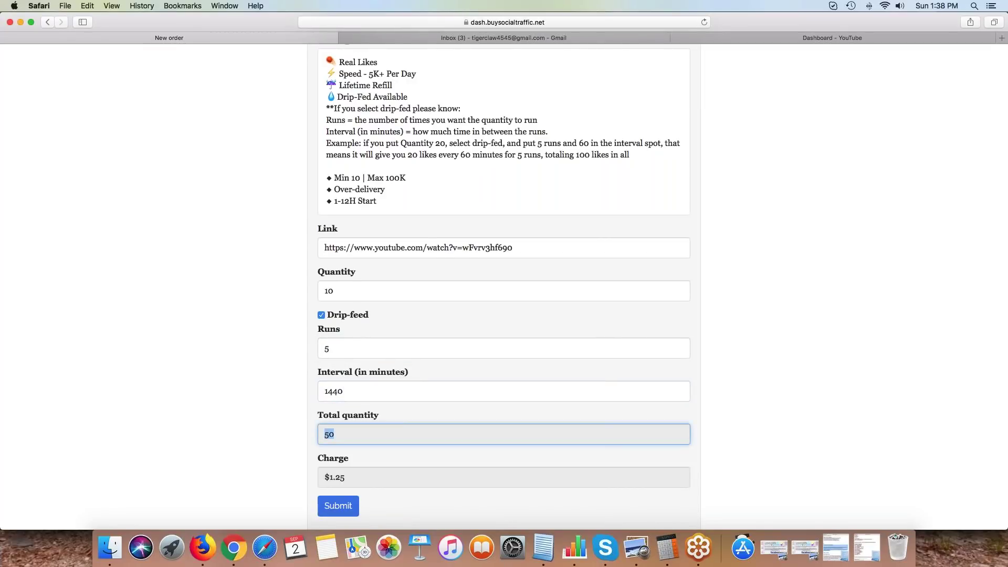
scroll(285, 348, down, 1)
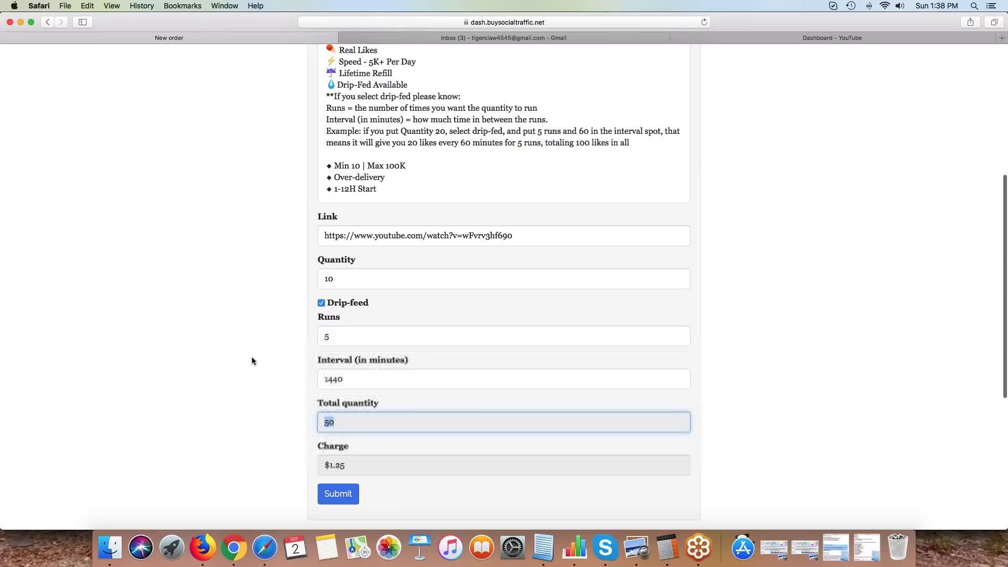
click(292, 391)
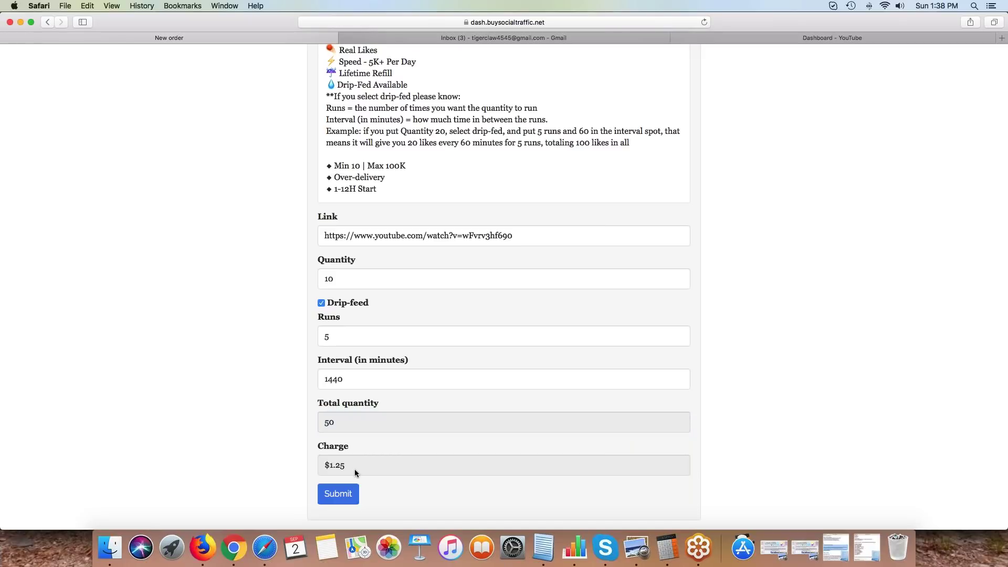
click(340, 496)
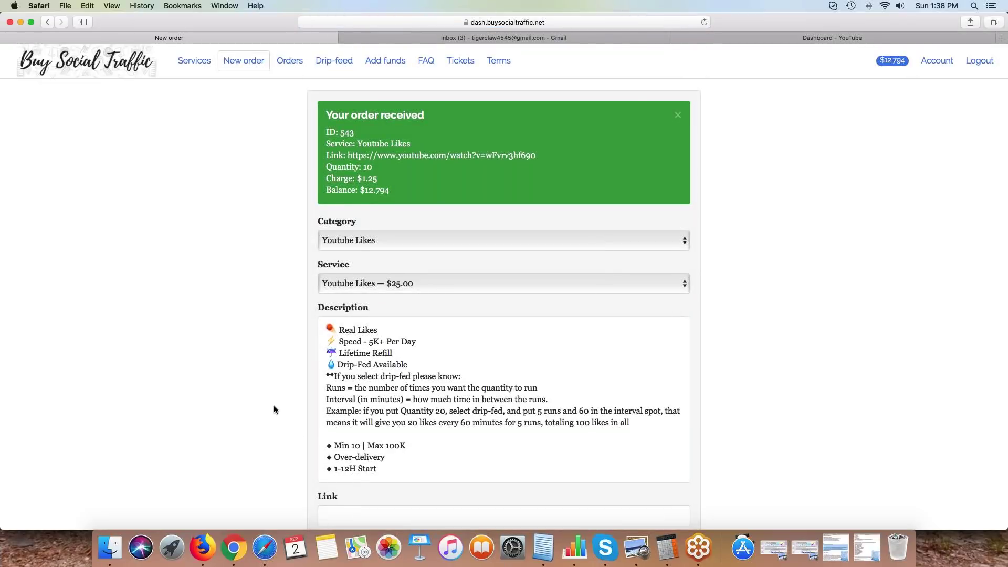
Review the likes confirmation ($1.25 charged, balance $12.794) and open the Category list
scroll(274, 410, down, 4)
scroll(273, 409, up, 4)
scroll(276, 130, down, 5)
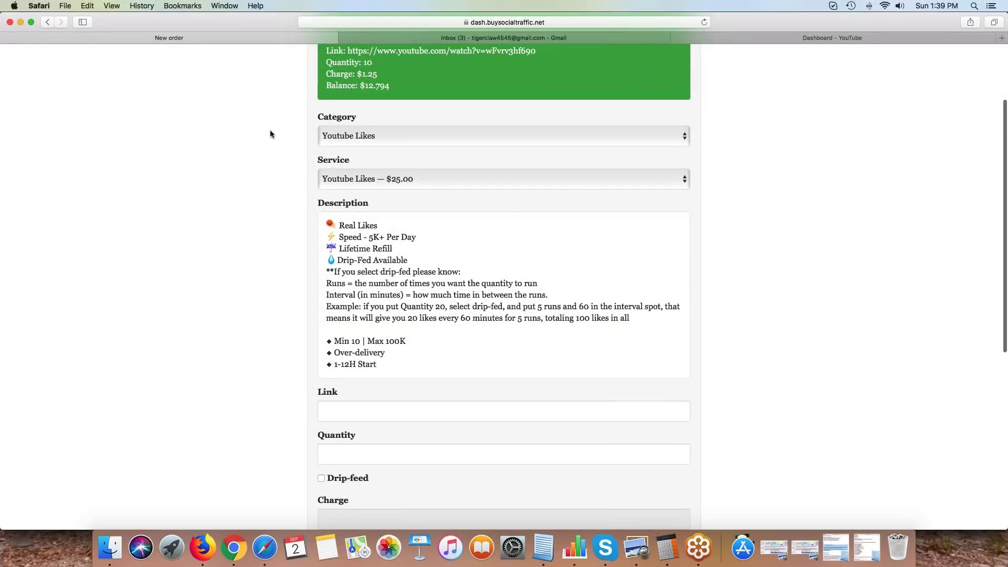
scroll(270, 134, up, 5)
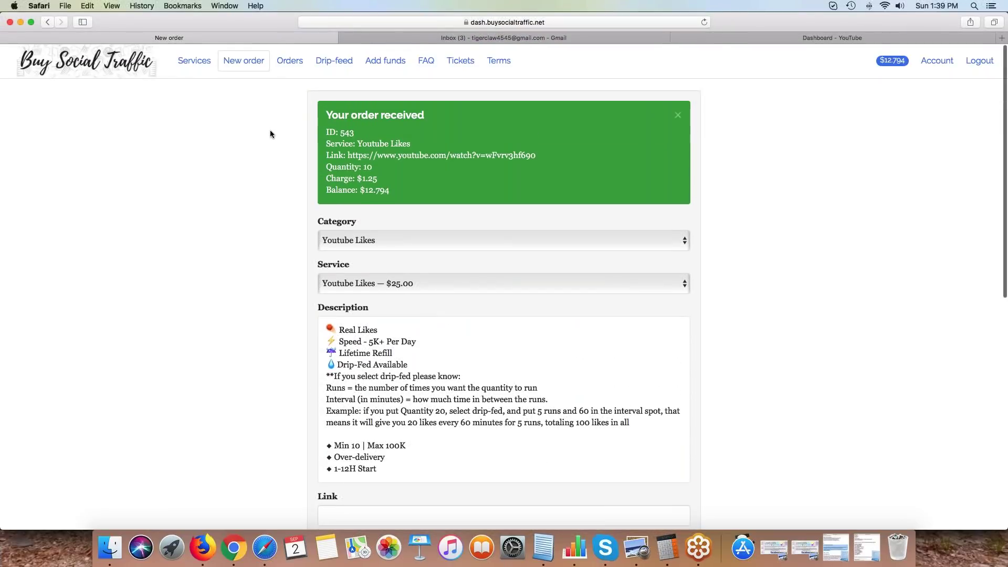
click(376, 240)
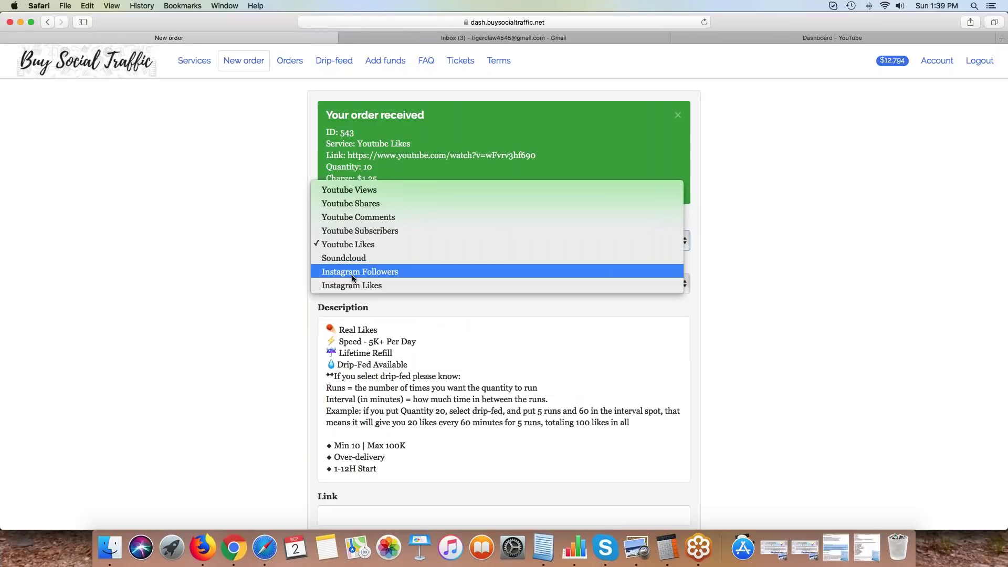
Switch the category to Youtube Subscribers and browse its service options without choosing one
click(347, 232)
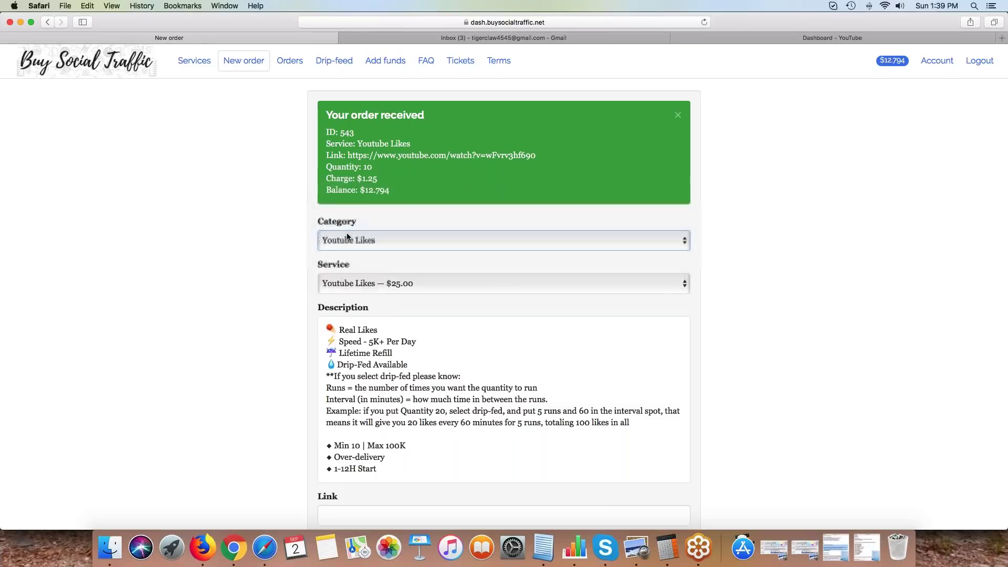
scroll(279, 214, down, 2)
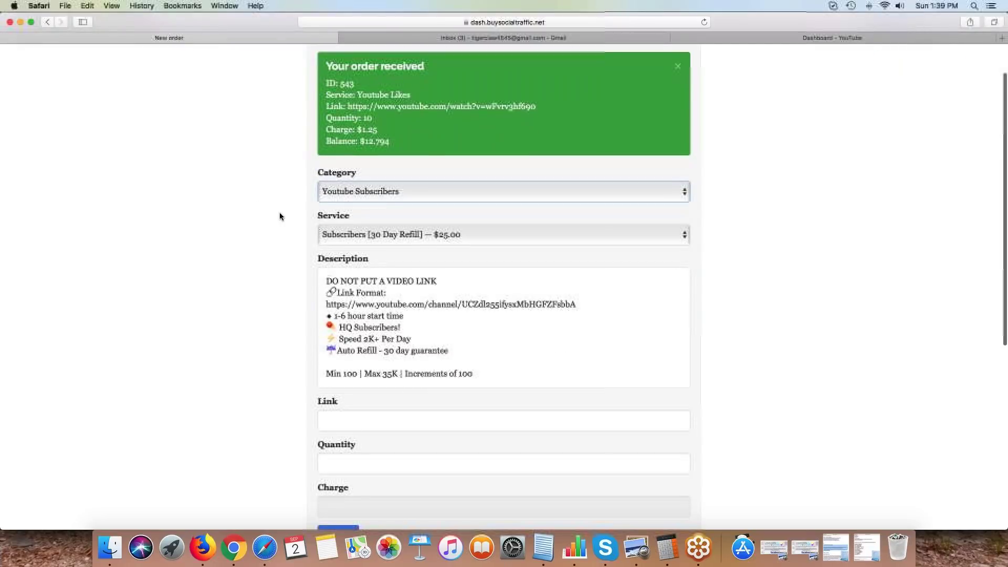
click(400, 235)
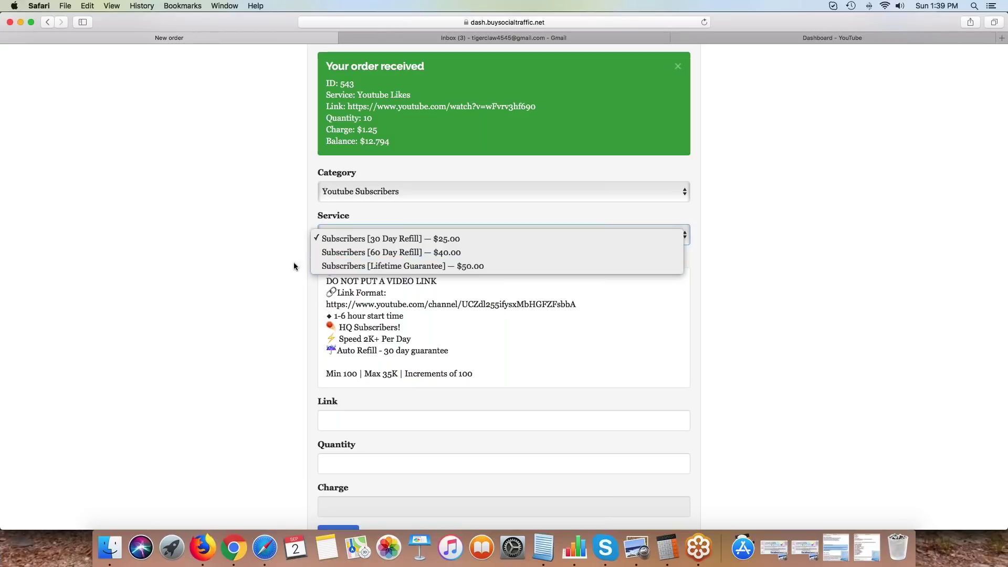
click(282, 241)
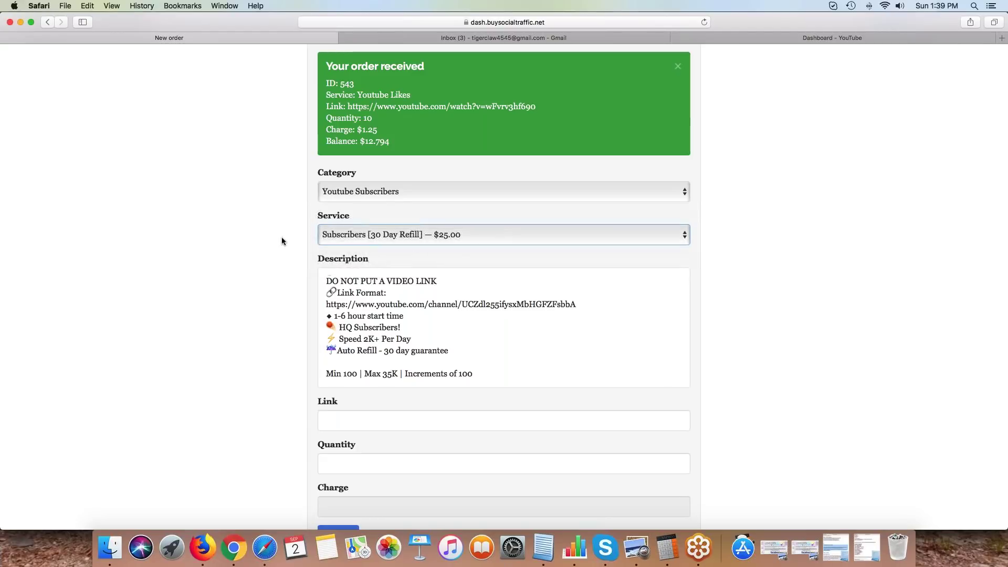
scroll(281, 241, up, 2)
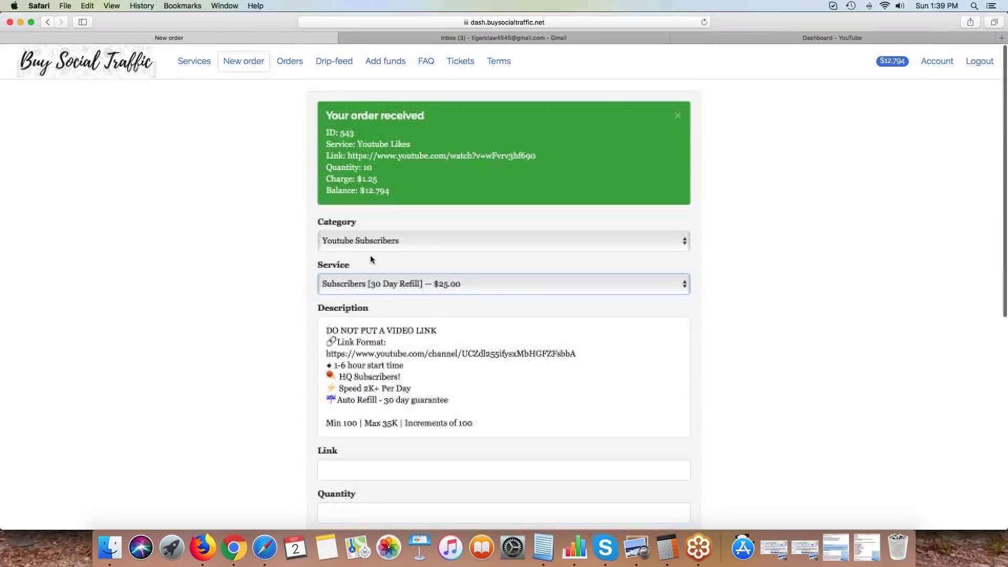
Set the category back to Youtube Views, leaving Slow Views — $4.00 as the service
click(369, 241)
click(360, 202)
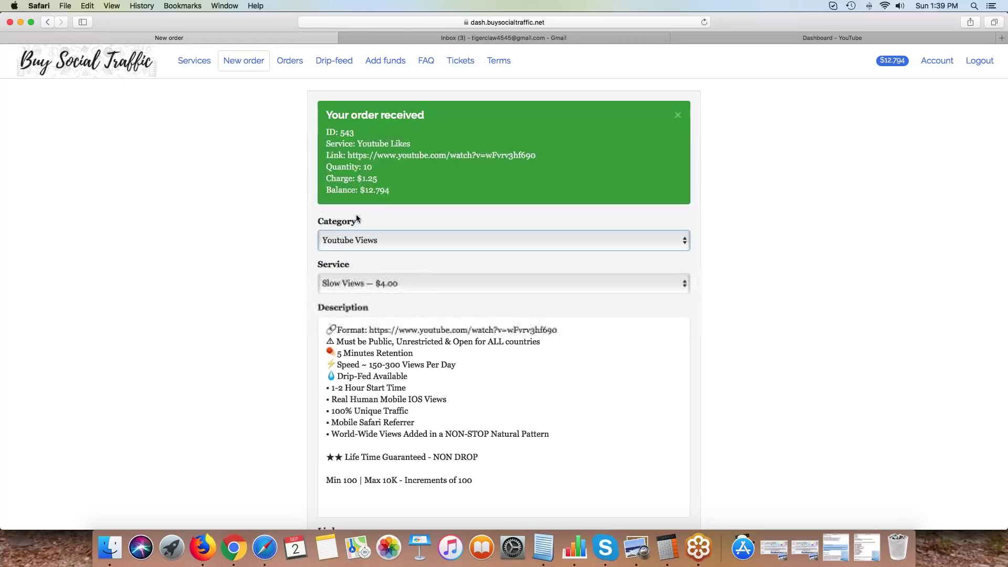
scroll(303, 247, down, 2)
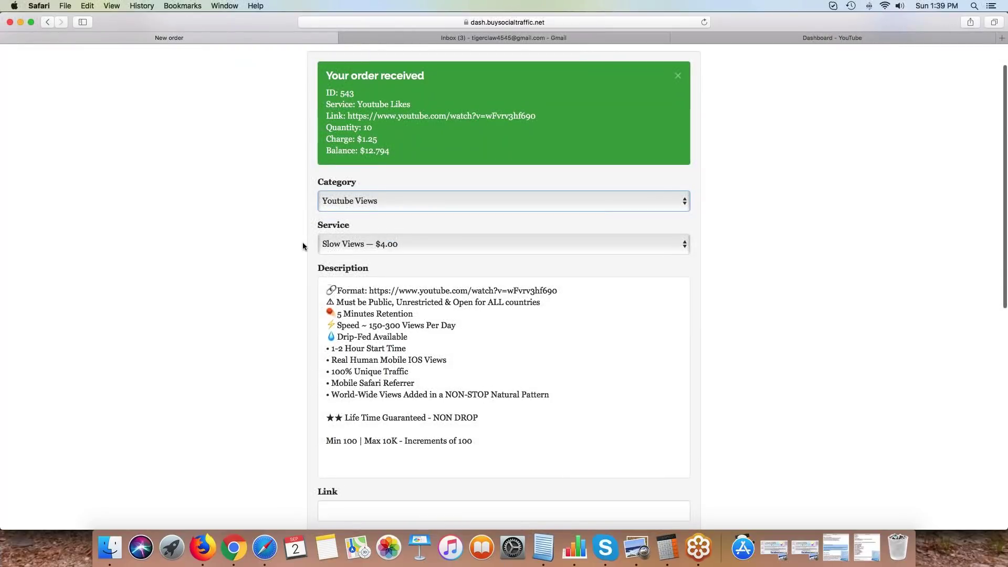
scroll(303, 246, up, 1)
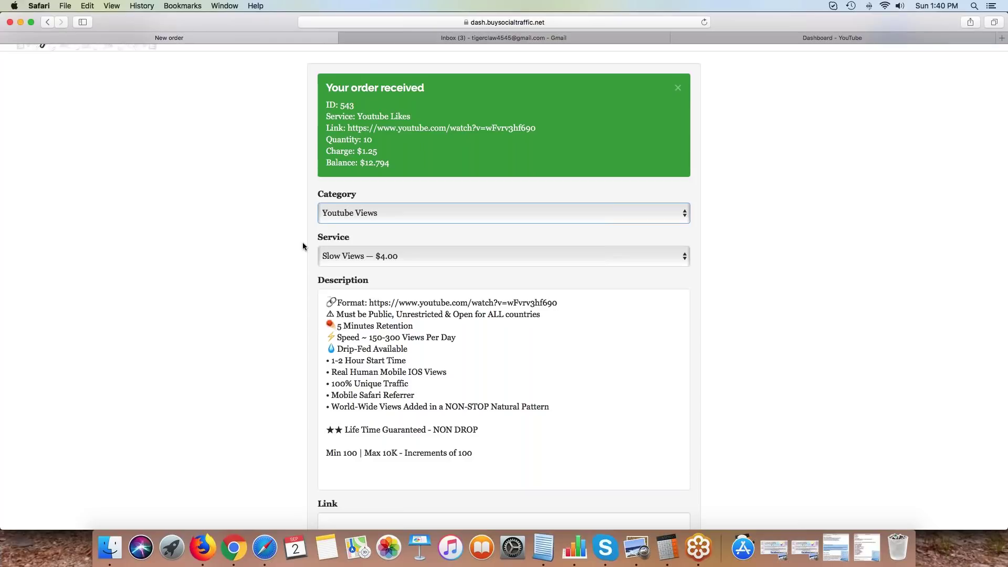
scroll(298, 241, up, 2)
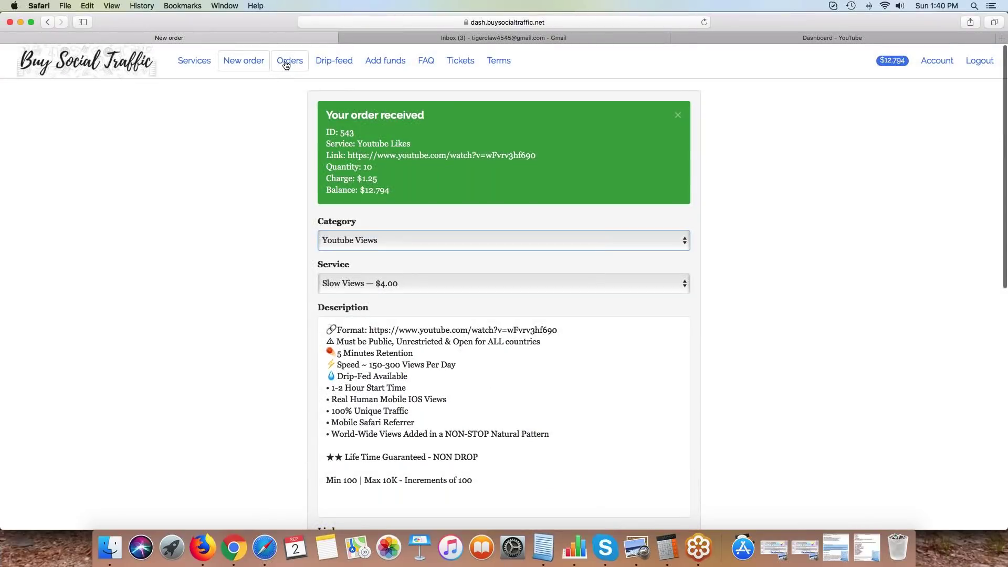
Open the Orders list and filter it by Pending, In progress and Completed
click(286, 63)
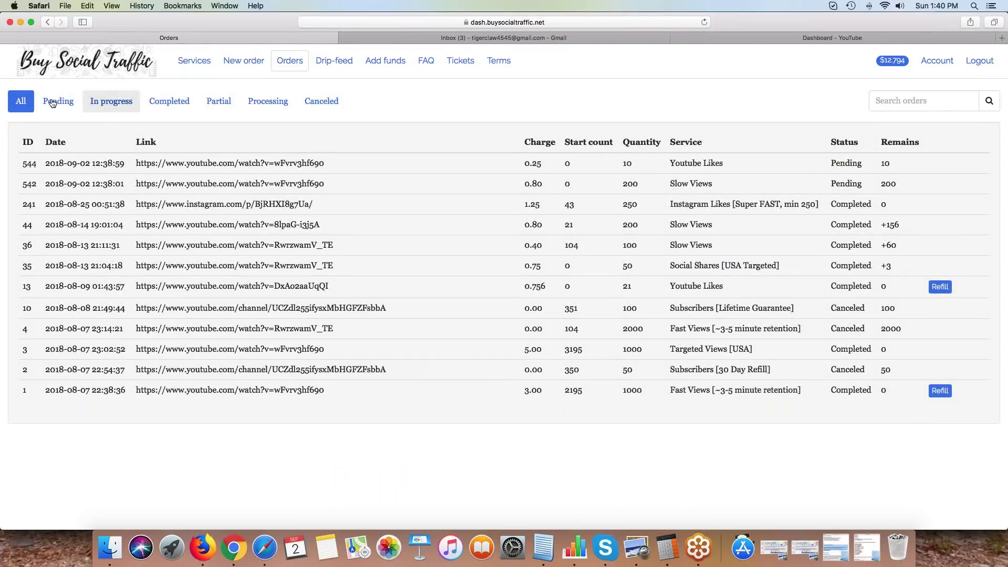
click(50, 103)
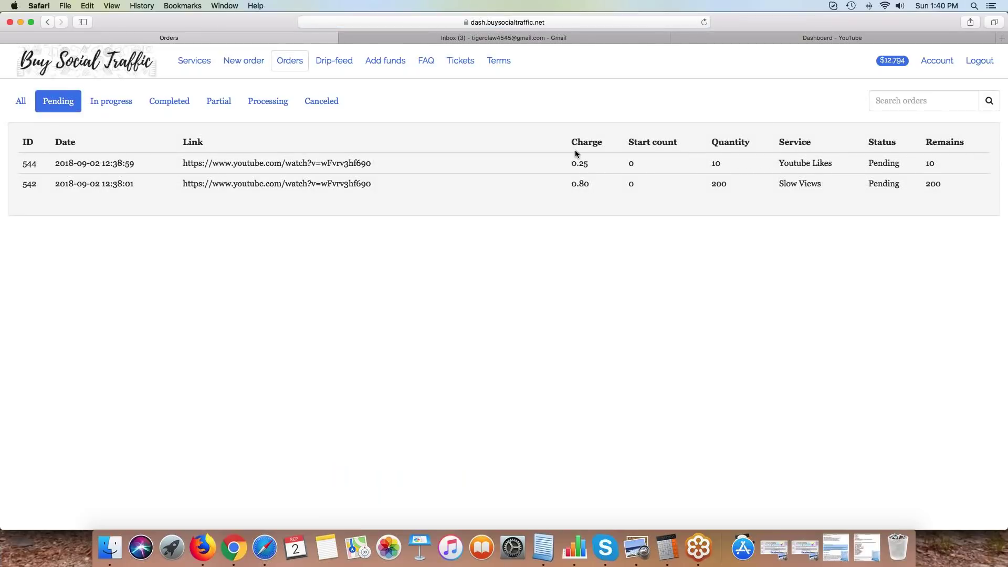
click(117, 104)
click(175, 103)
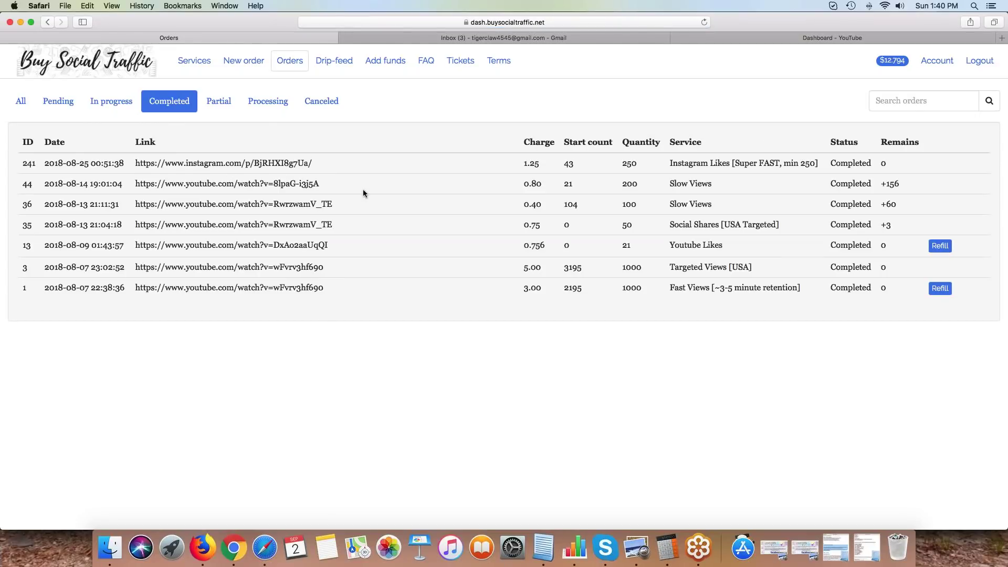
Check the Partial, Processing and Canceled orders, then show the Drip-feed list
click(226, 103)
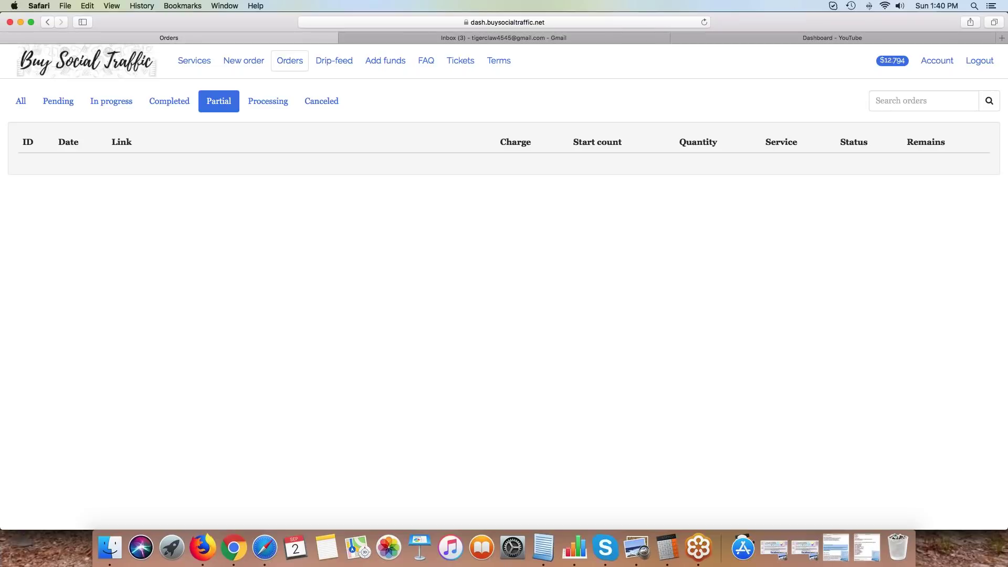
click(285, 106)
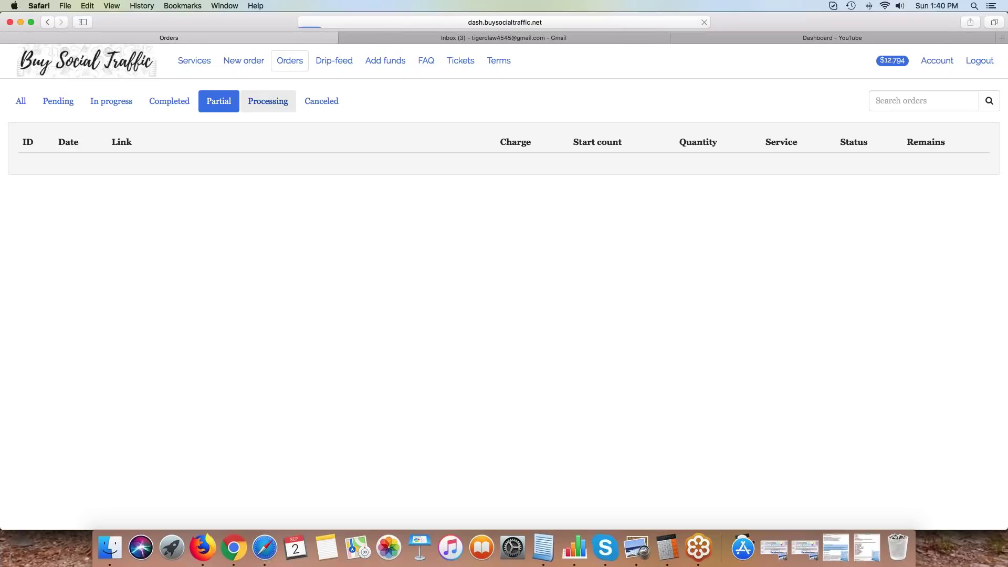
click(322, 103)
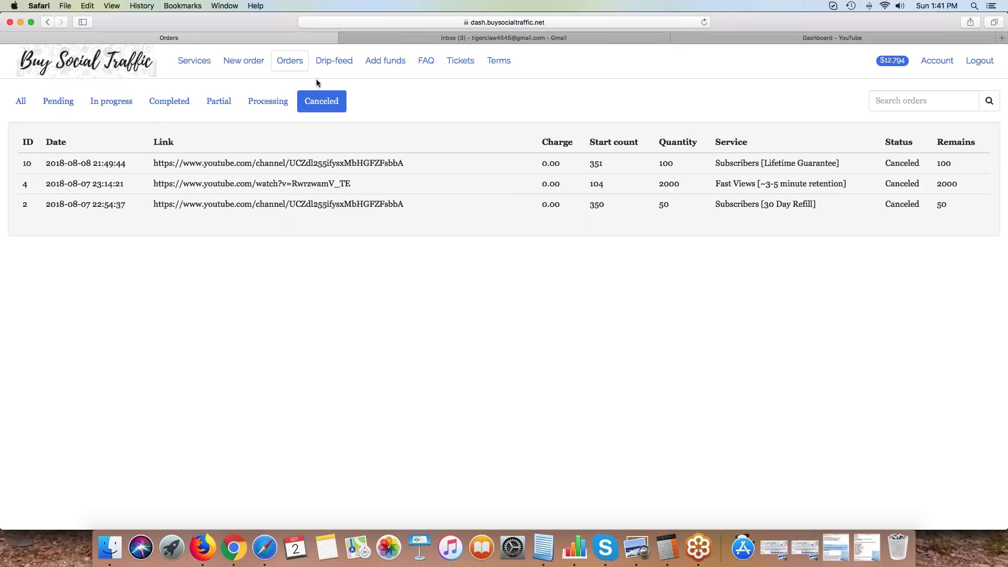
click(331, 61)
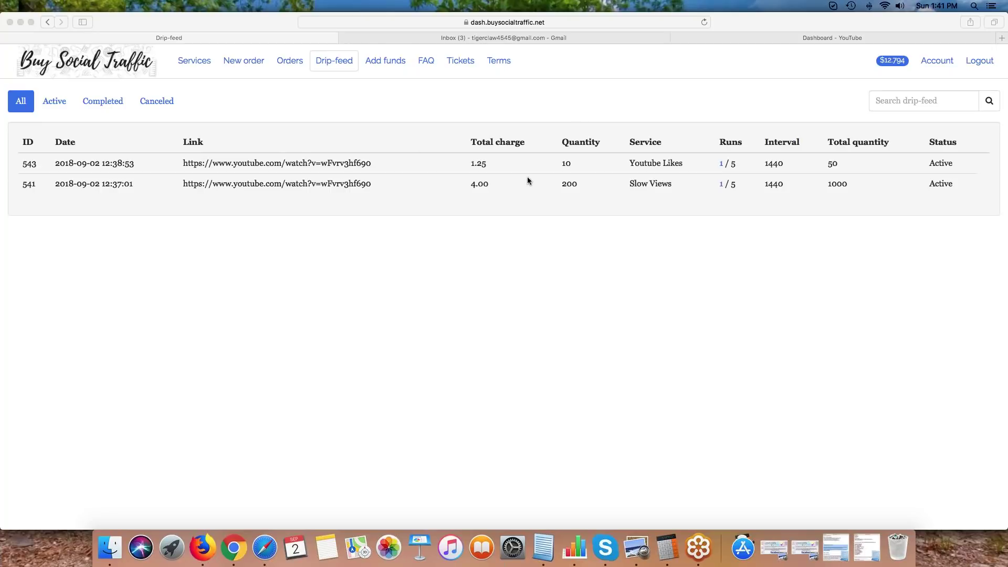
click(426, 62)
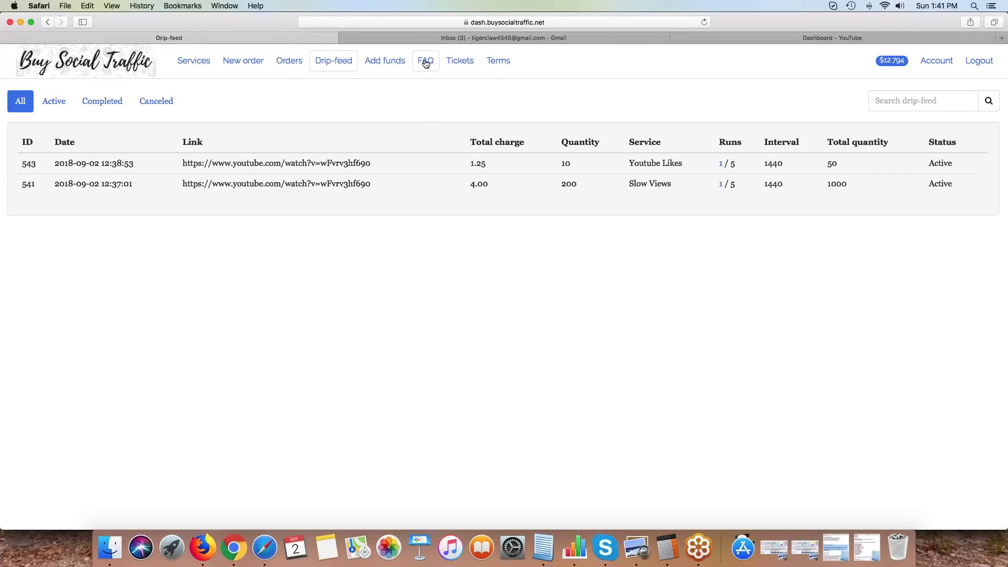
Visit the FAQ page, then open the support ticket form's Subject and Message fields
click(426, 62)
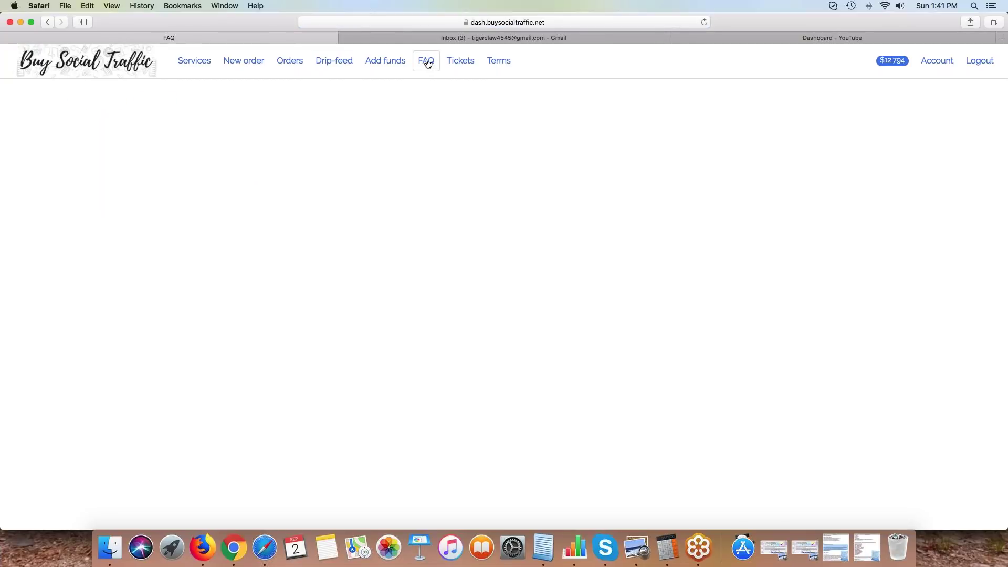
click(461, 62)
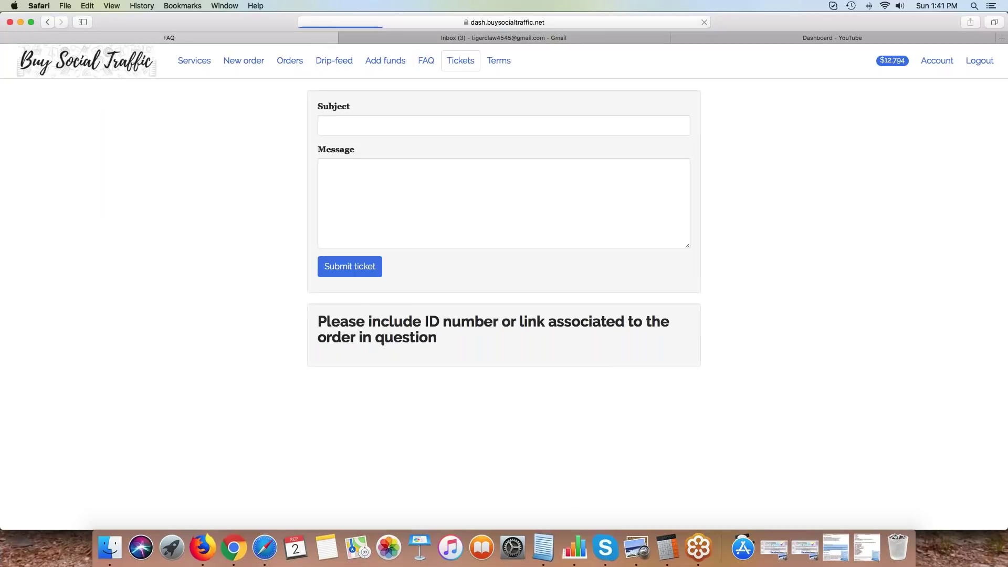
click(329, 126)
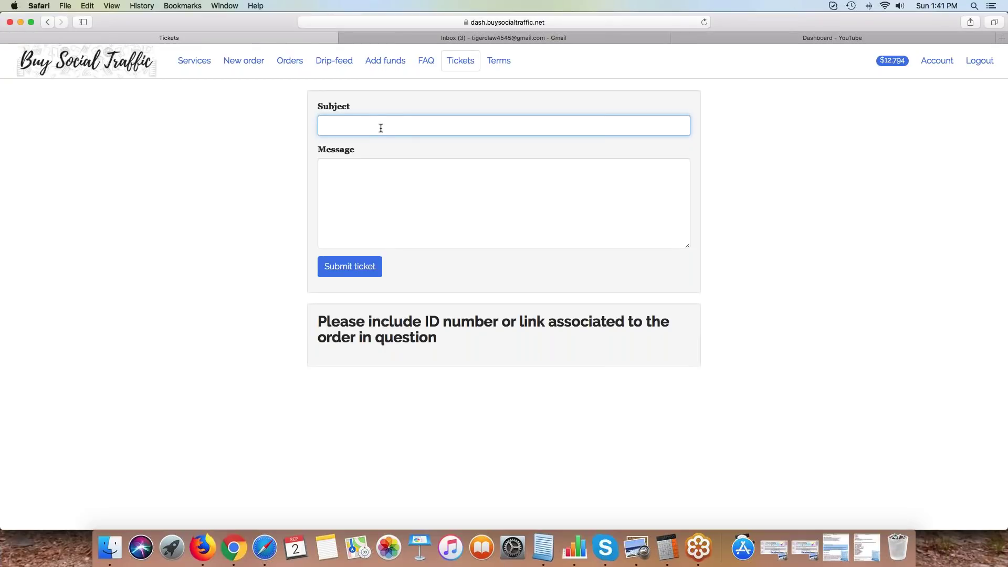
click(379, 163)
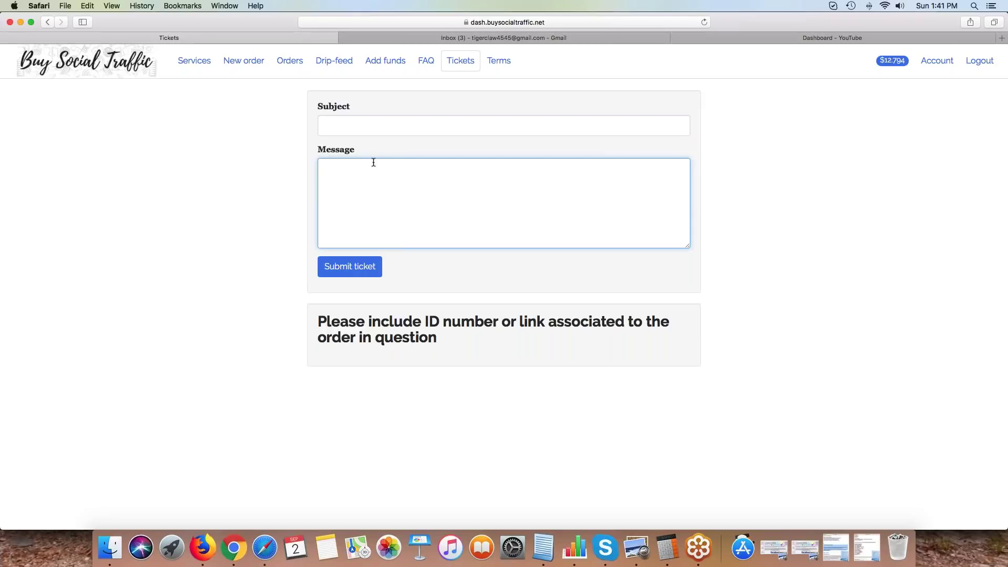
Go to the Terms of Service page and scroll through its policies and back up
click(502, 62)
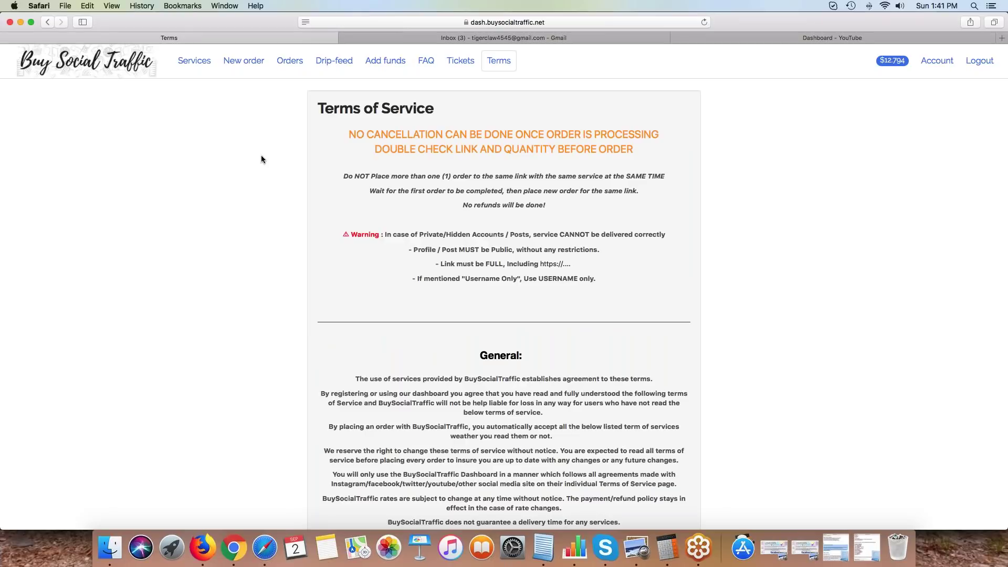
scroll(261, 157, down, 15)
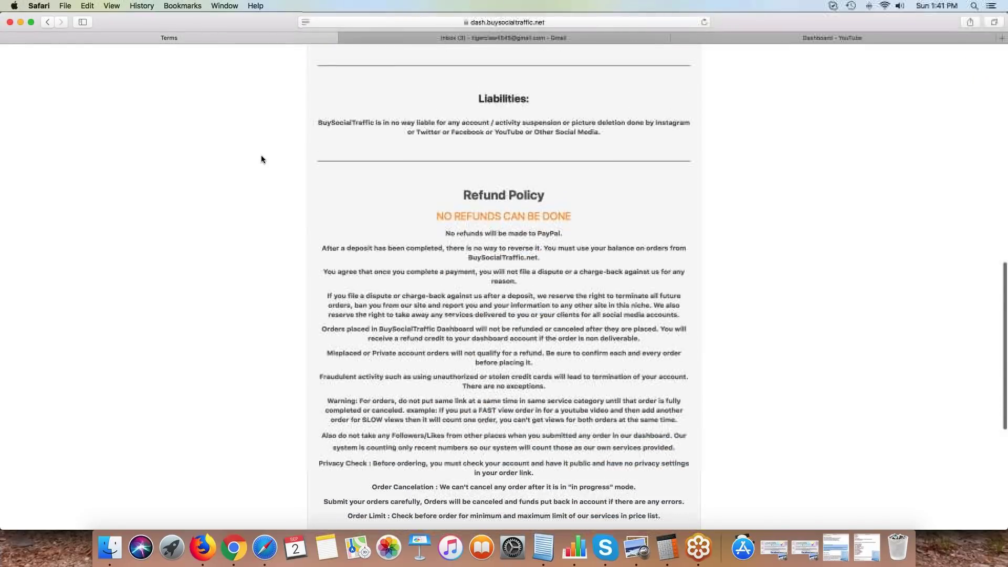
scroll(261, 159, down, 5)
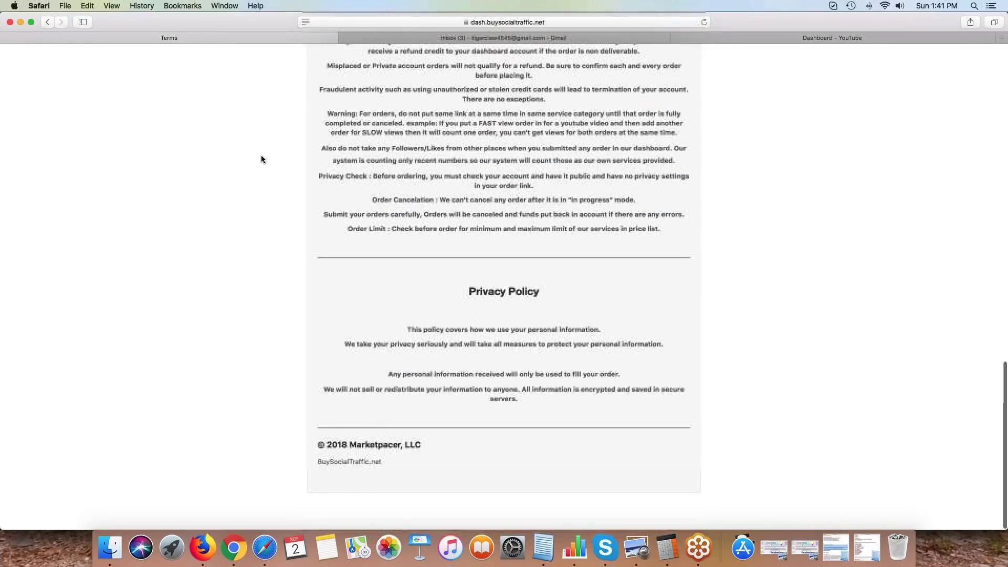
scroll(260, 159, up, 20)
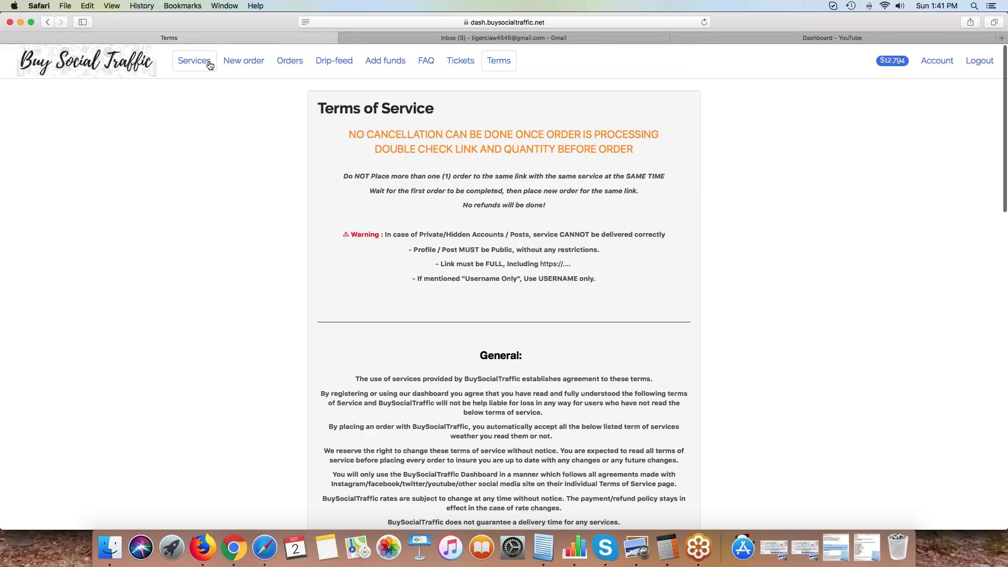
Start a new order in the Youtube Subscribers category and highlight the example channel link format
click(245, 63)
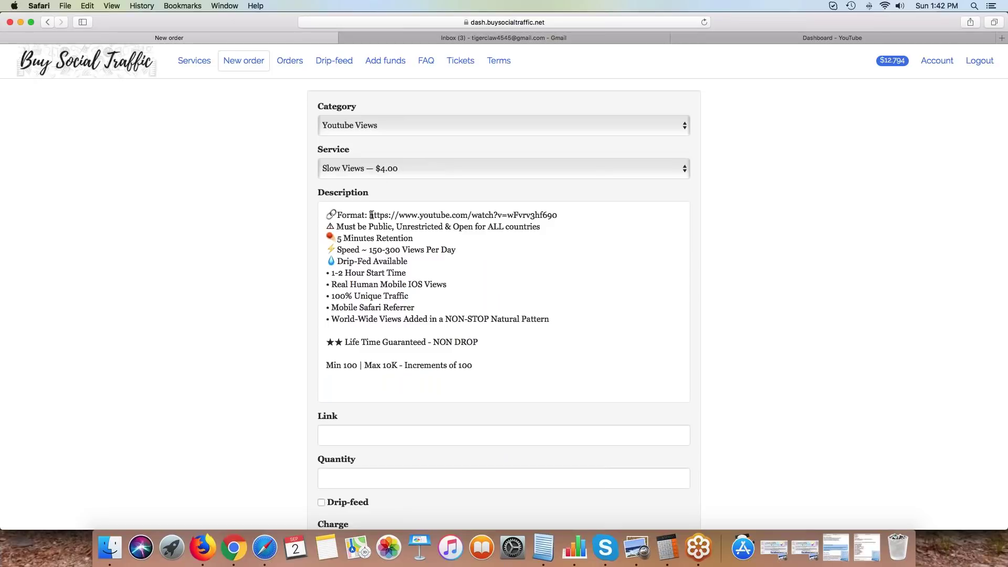
click(362, 129)
click(362, 170)
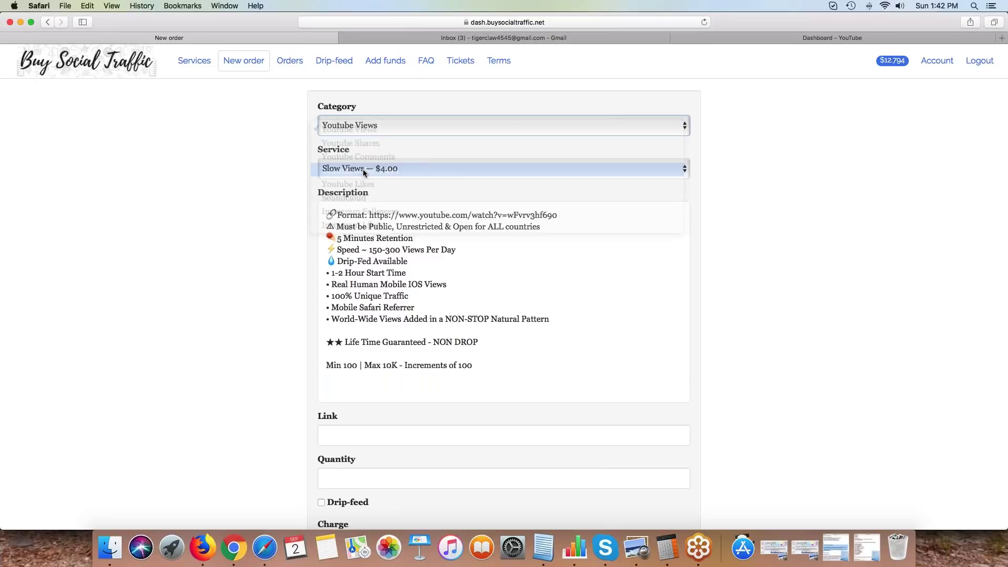
drag(327, 239, 577, 239)
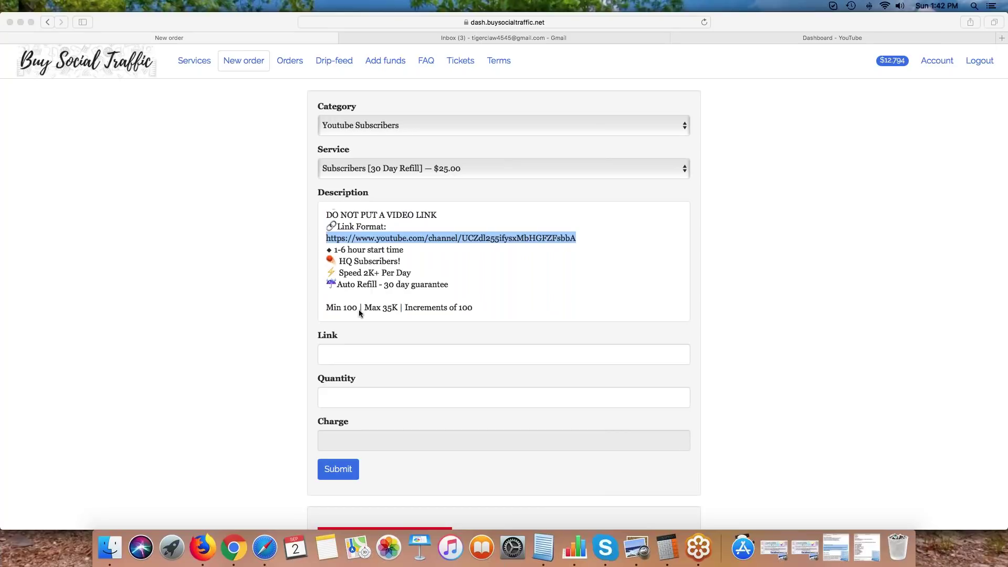
Review the Min 10 | Max 20K limits and choose Subscribers [60 Day Refill] — $40.00
click(374, 169)
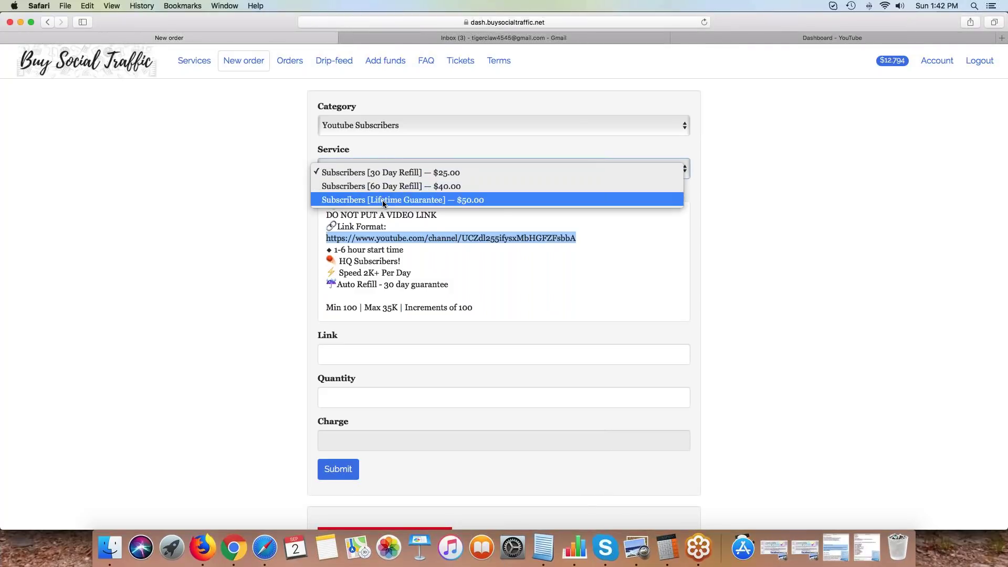
key(Escape)
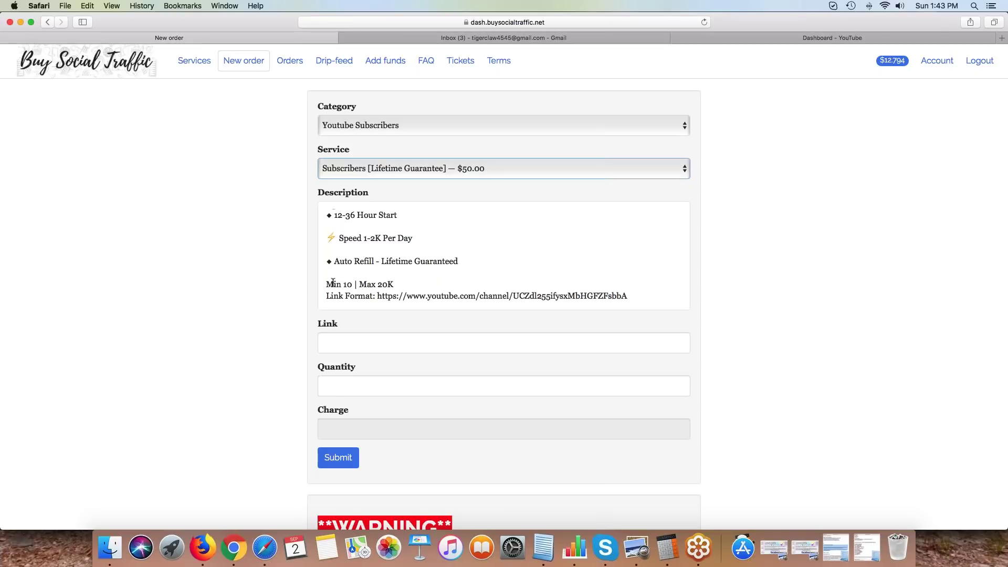
drag(327, 283, 397, 285)
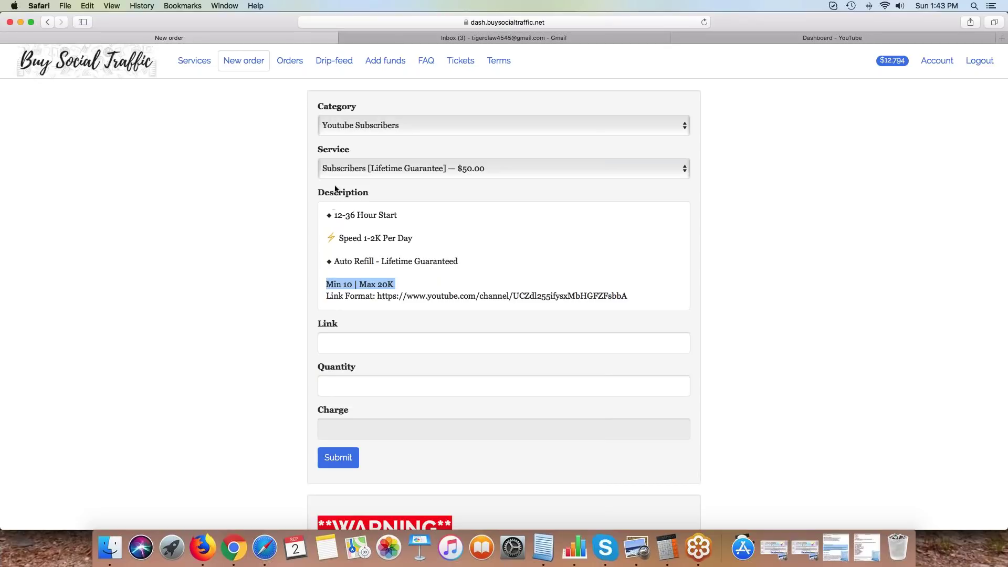
click(355, 171)
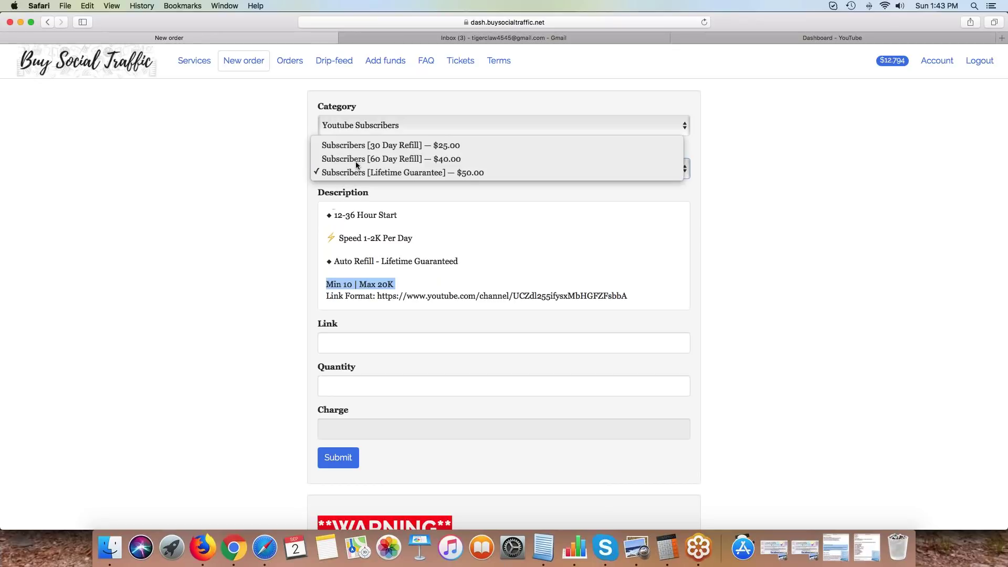
click(355, 158)
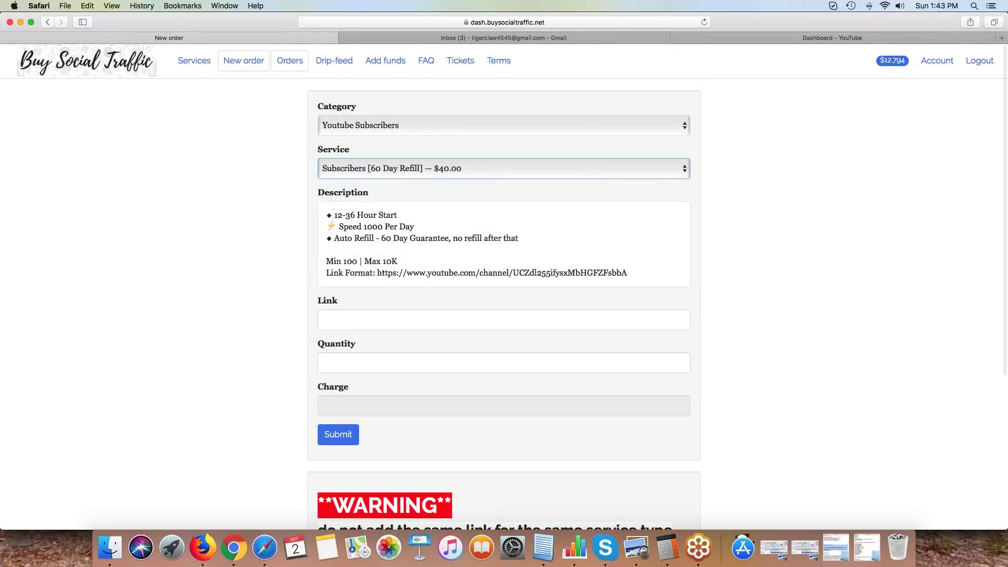
scroll(321, 178, down, 5)
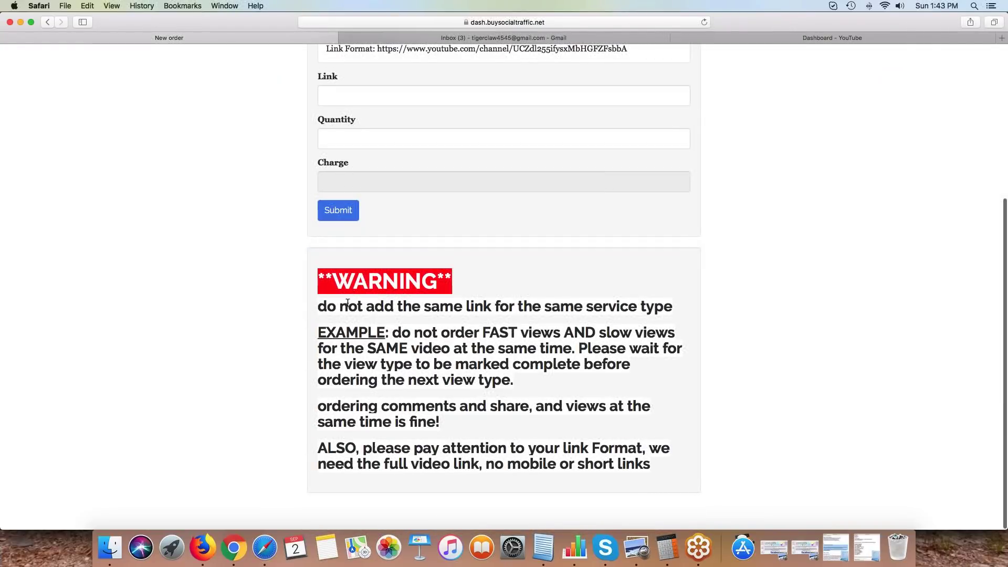
double_click(432, 282)
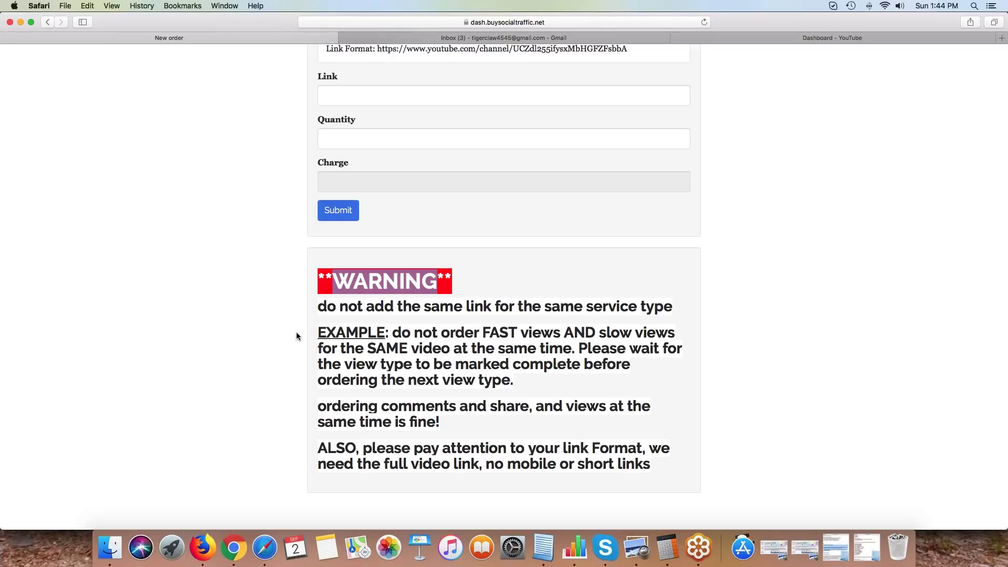
scroll(296, 335, up, 5)
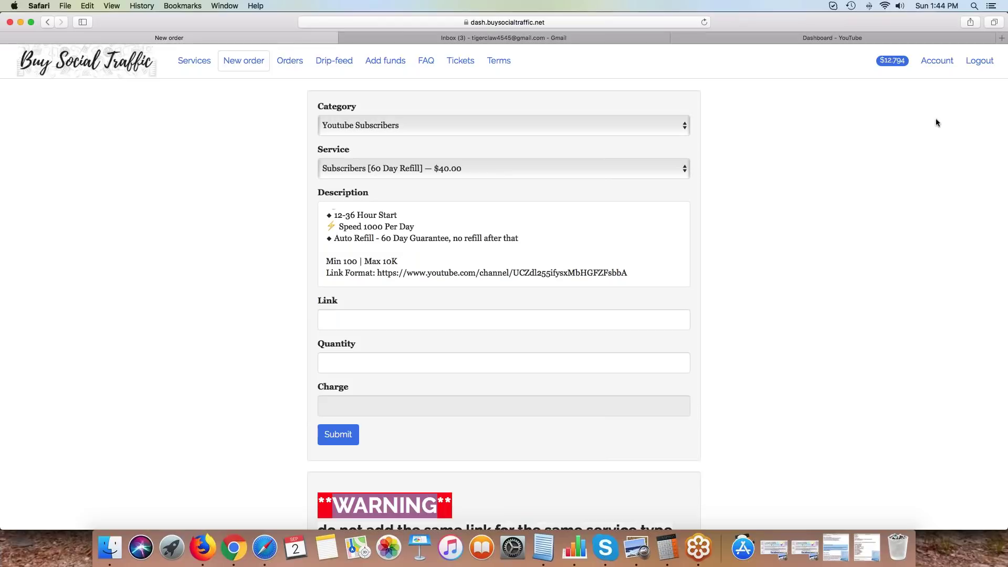
key(ctrl+Up)
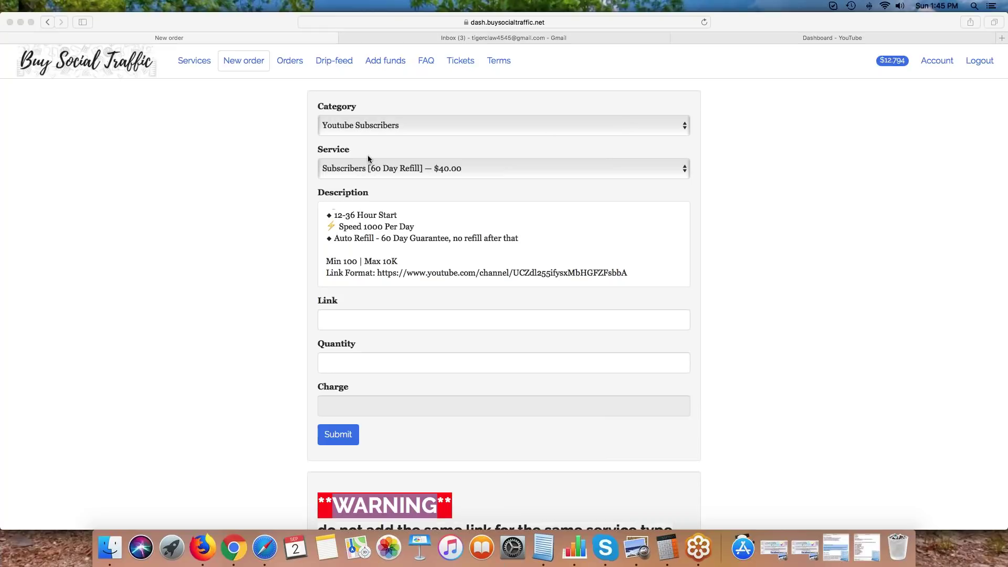
Preview the Instagram Likes category and its service options without choosing one
click(352, 128)
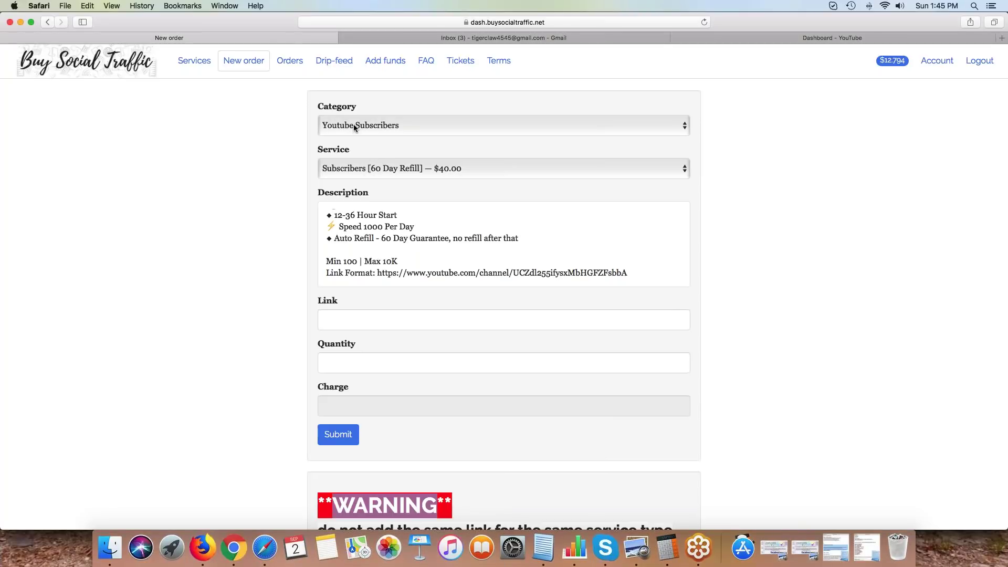
click(354, 125)
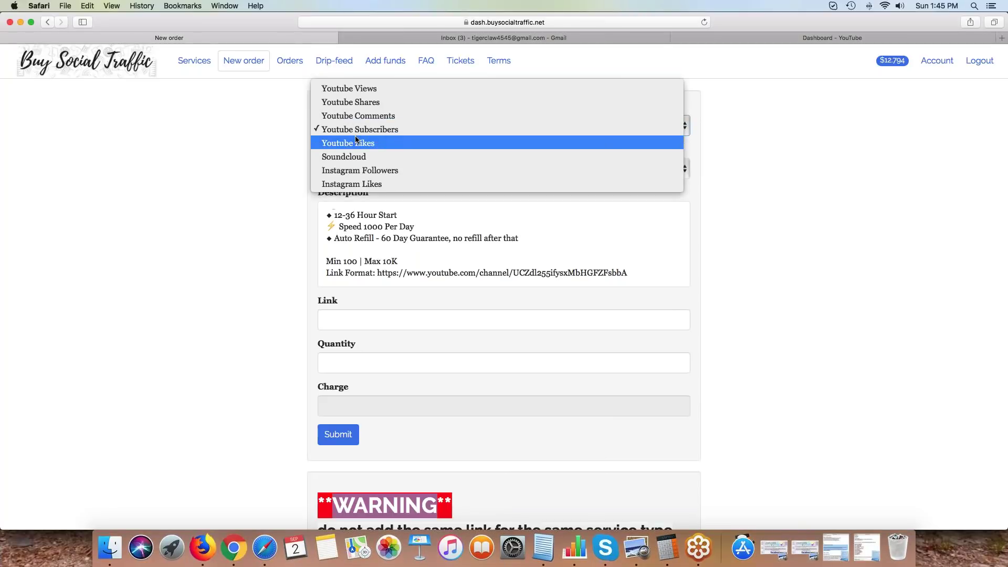
click(366, 184)
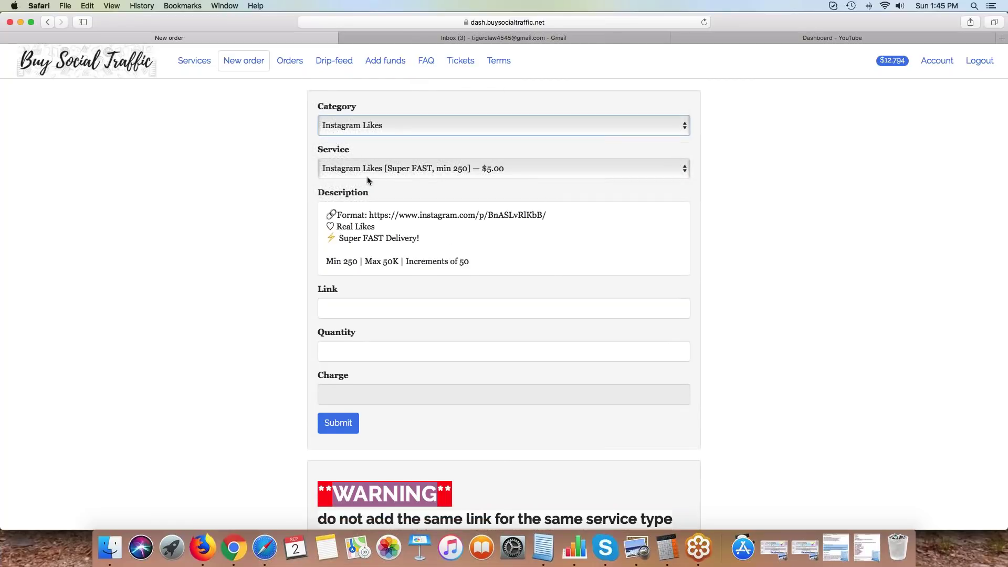
click(366, 175)
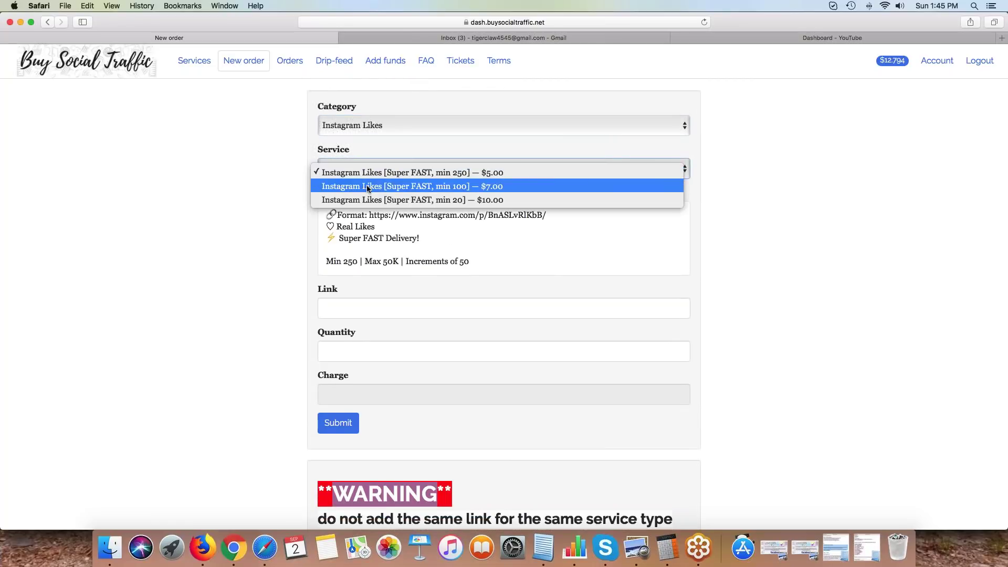
click(347, 134)
Preview Instagram Followers and its Refill Button note, then return to Youtube Views
click(346, 130)
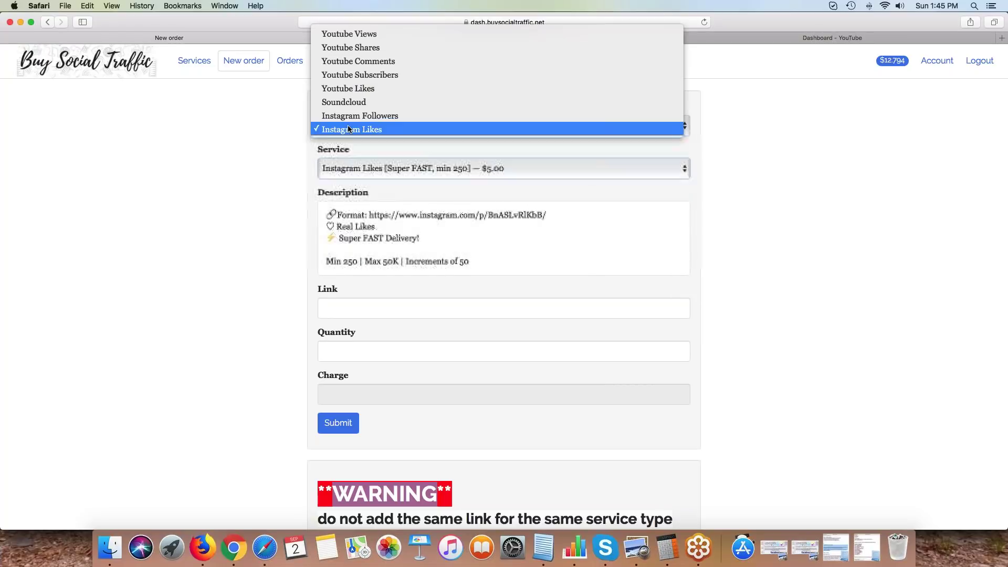
click(349, 117)
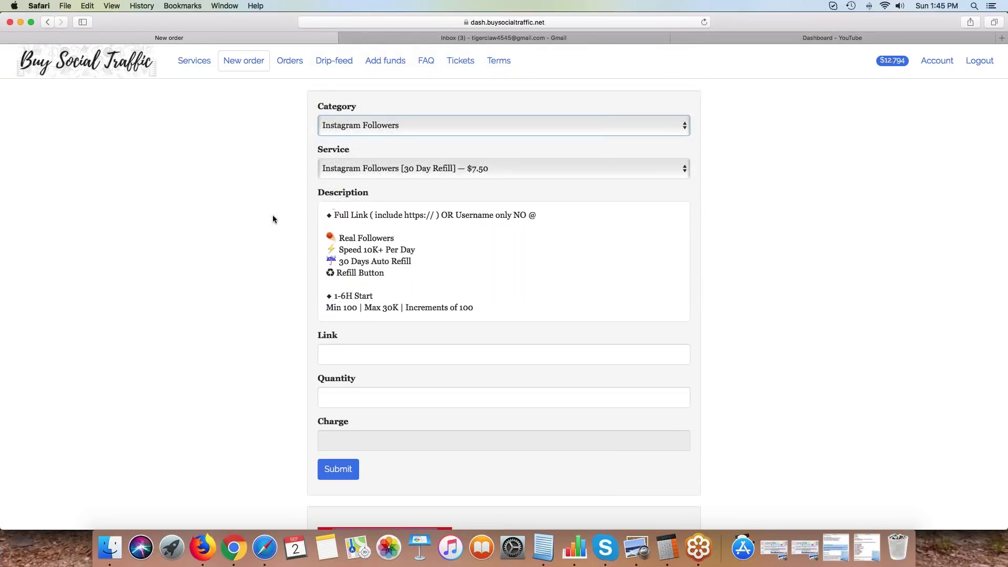
drag(326, 273, 384, 273)
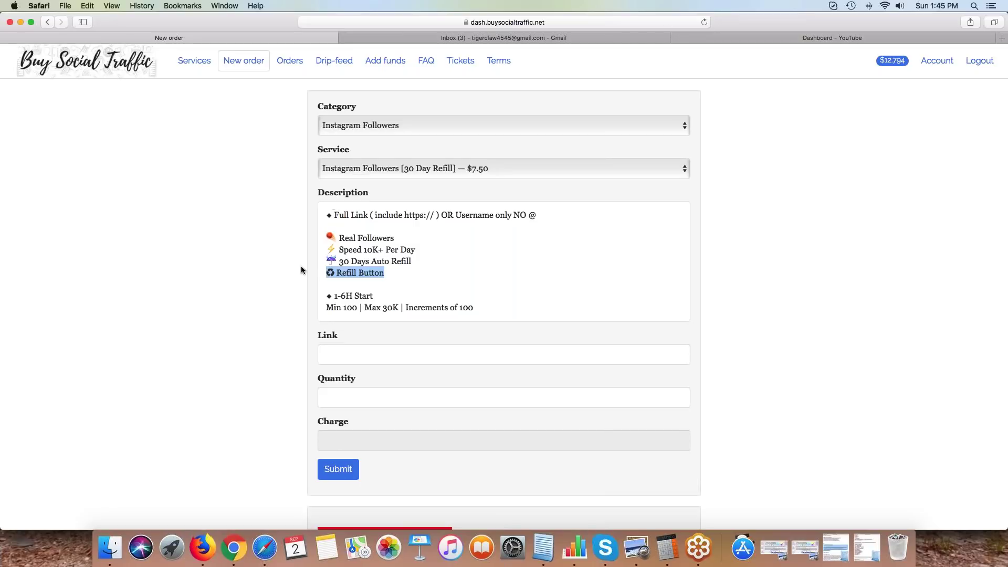
click(341, 125)
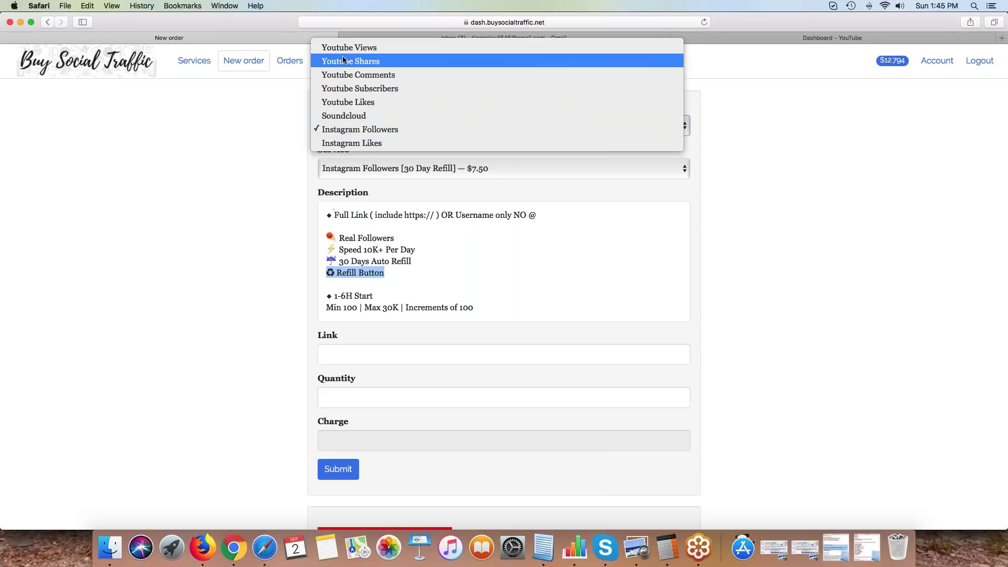
click(341, 51)
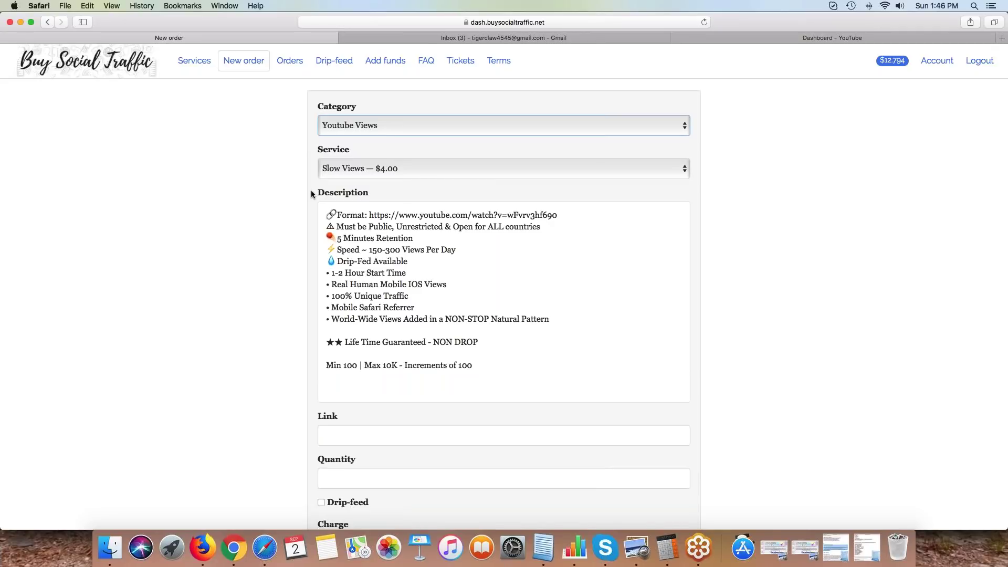
scroll(253, 153, down, 4)
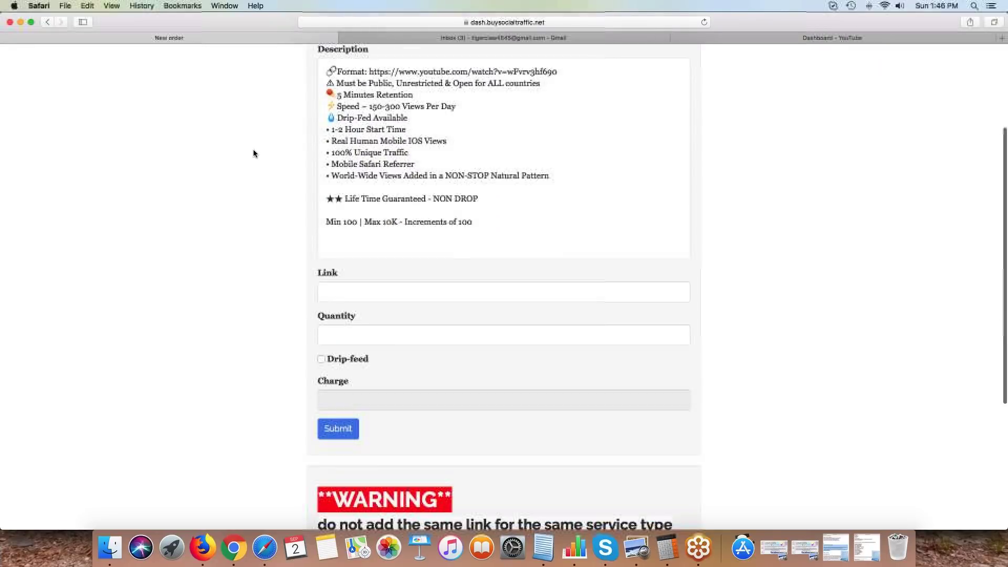
scroll(253, 153, up, 5)
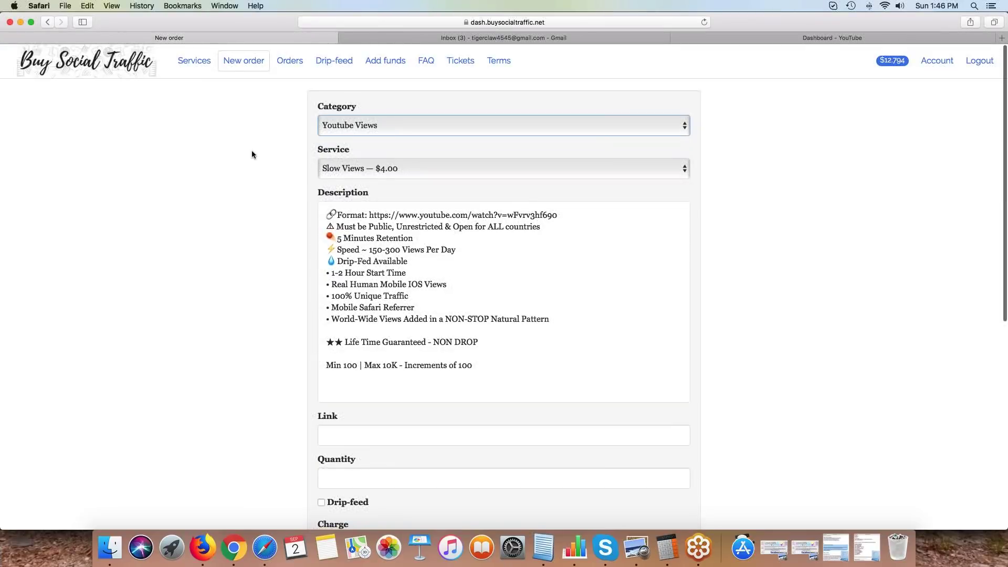